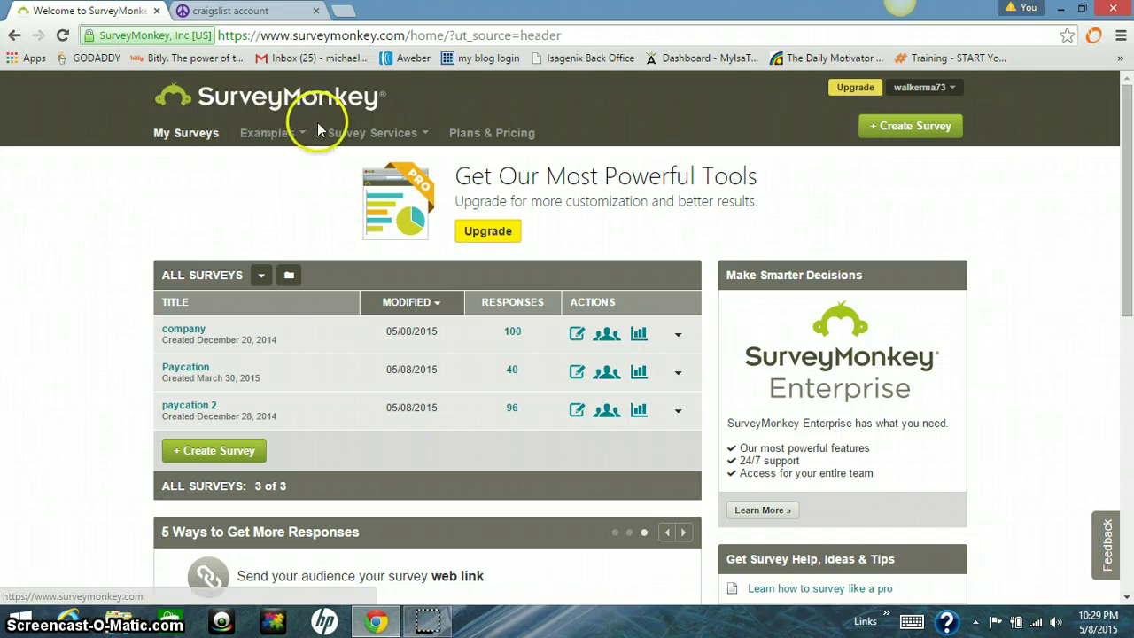
Start a new survey named 'company1' under the Other category and open its design page
{"action": "left_click", "coordinate": [228, 453]}
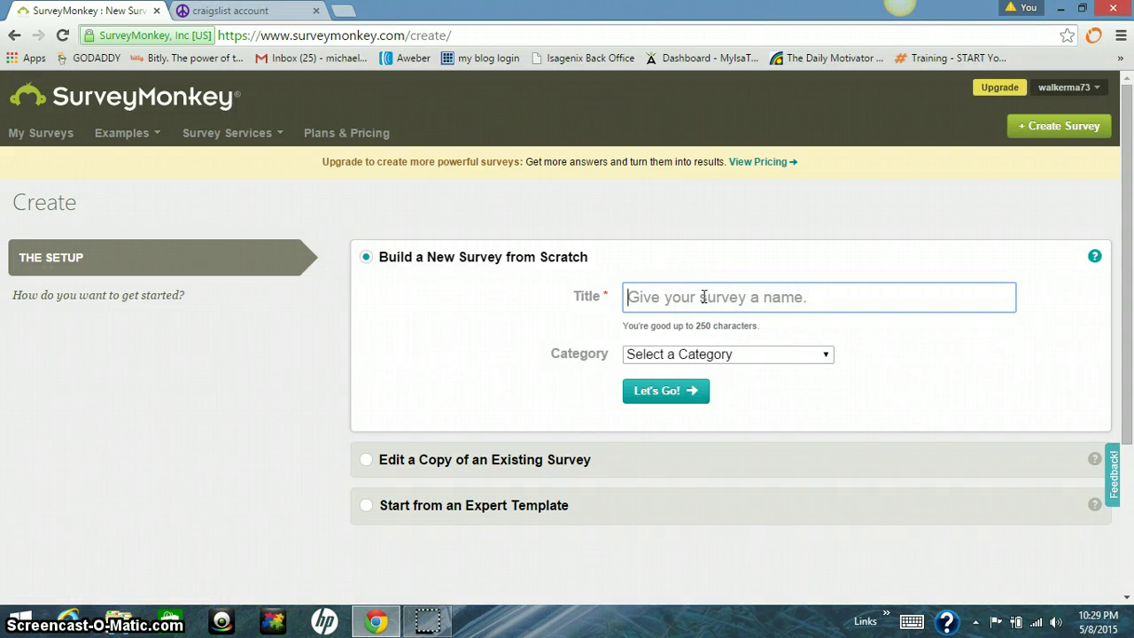
{"action": "type", "text": "company1"}
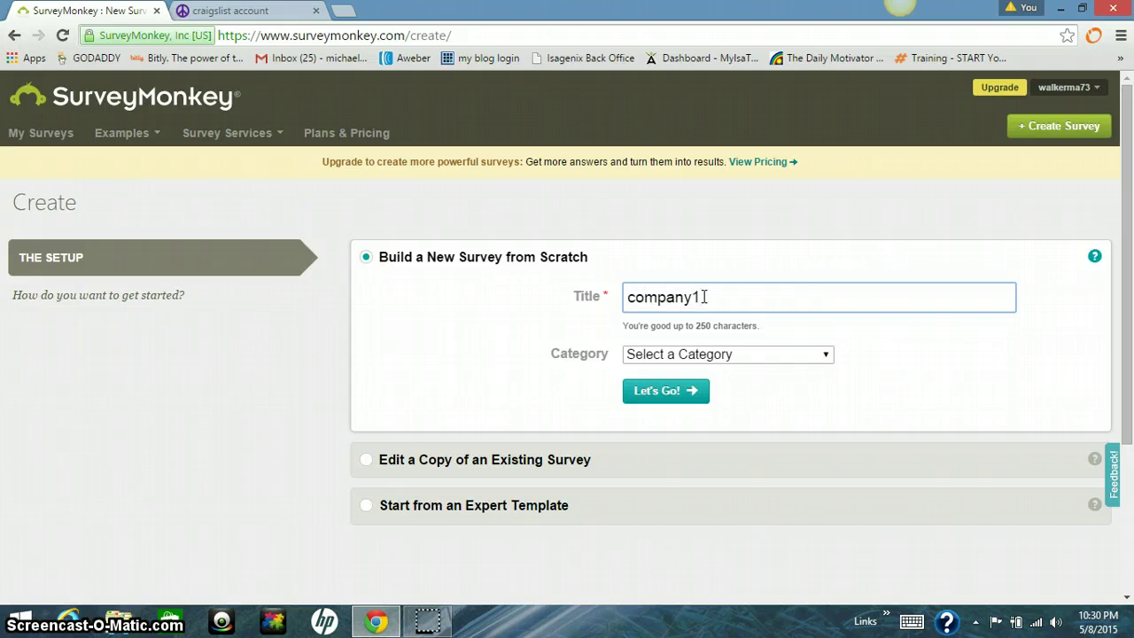
{"action": "left_click", "coordinate": [828, 355]}
{"action": "scroll", "coordinate": [673, 319], "scroll_direction": "down", "scroll_amount": 1}
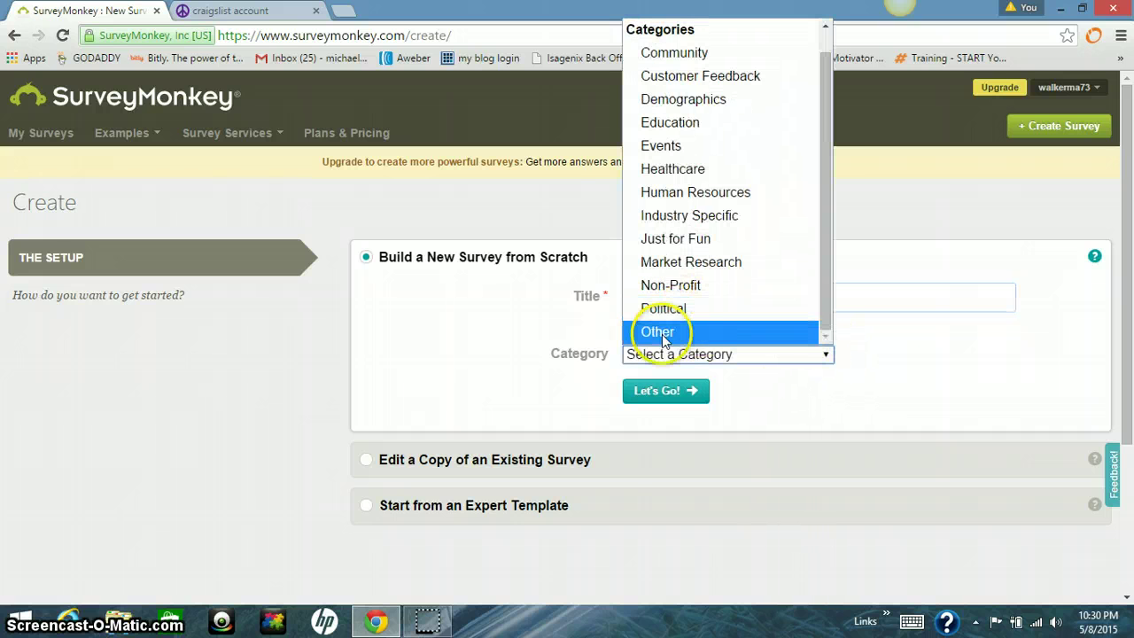
{"action": "left_click", "coordinate": [663, 335]}
{"action": "left_click", "coordinate": [665, 392]}
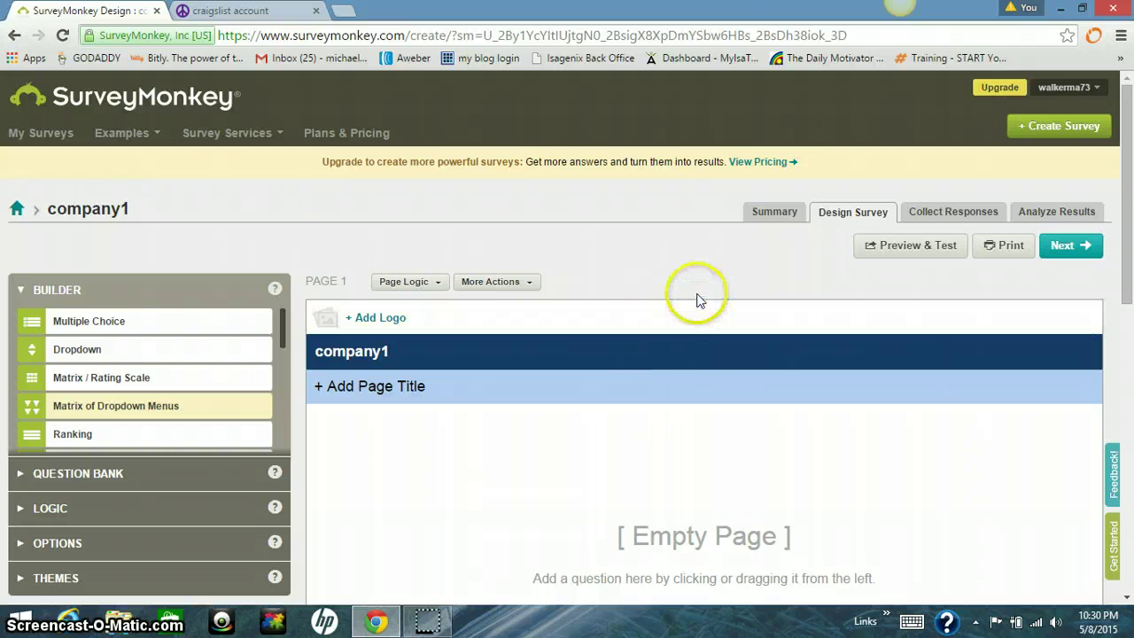
Add a Single Textbox question reusing the saved full name, best email and phone question
{"action": "scroll", "coordinate": [673, 271], "scroll_direction": "down", "scroll_amount": 2}
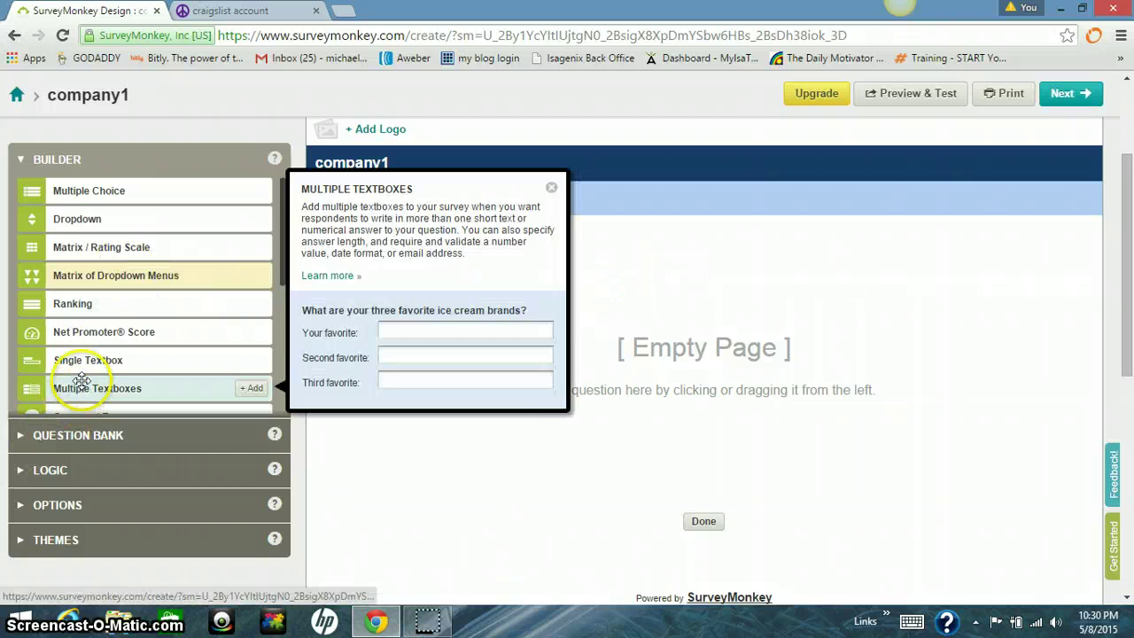
{"action": "mouse_move", "coordinate": [98, 363]}
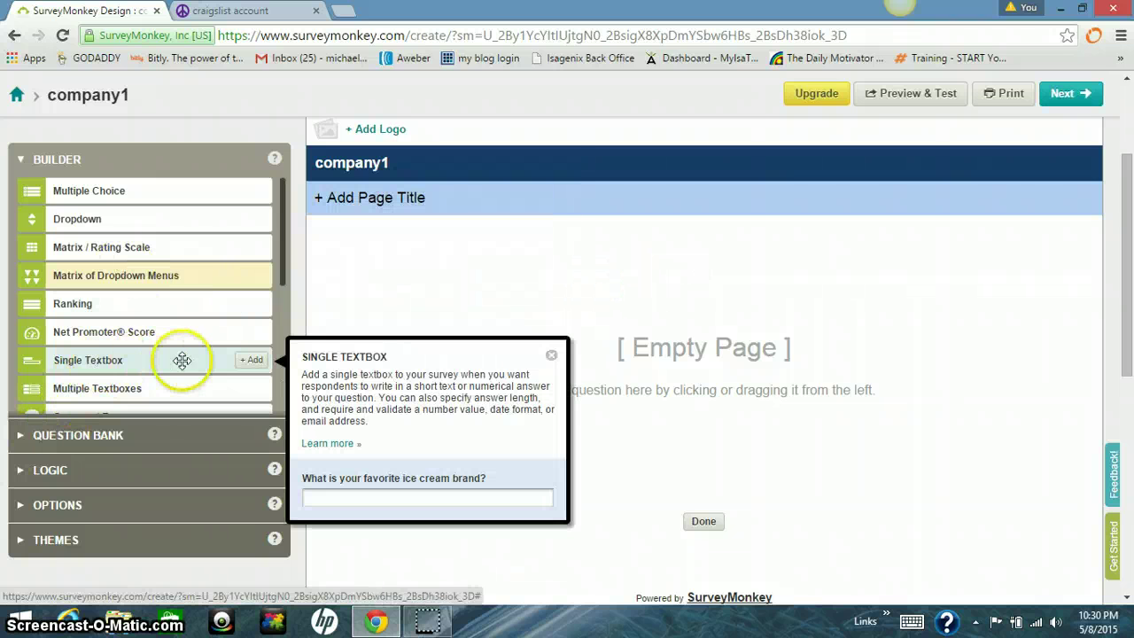
{"action": "left_click", "coordinate": [251, 361]}
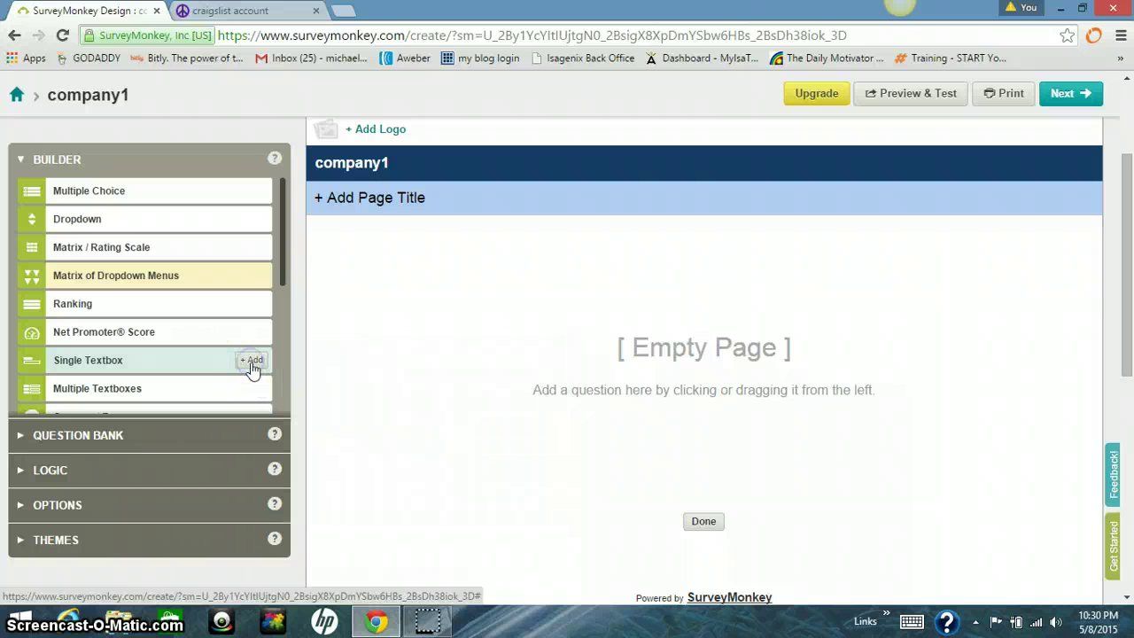
{"action": "left_click", "coordinate": [416, 325]}
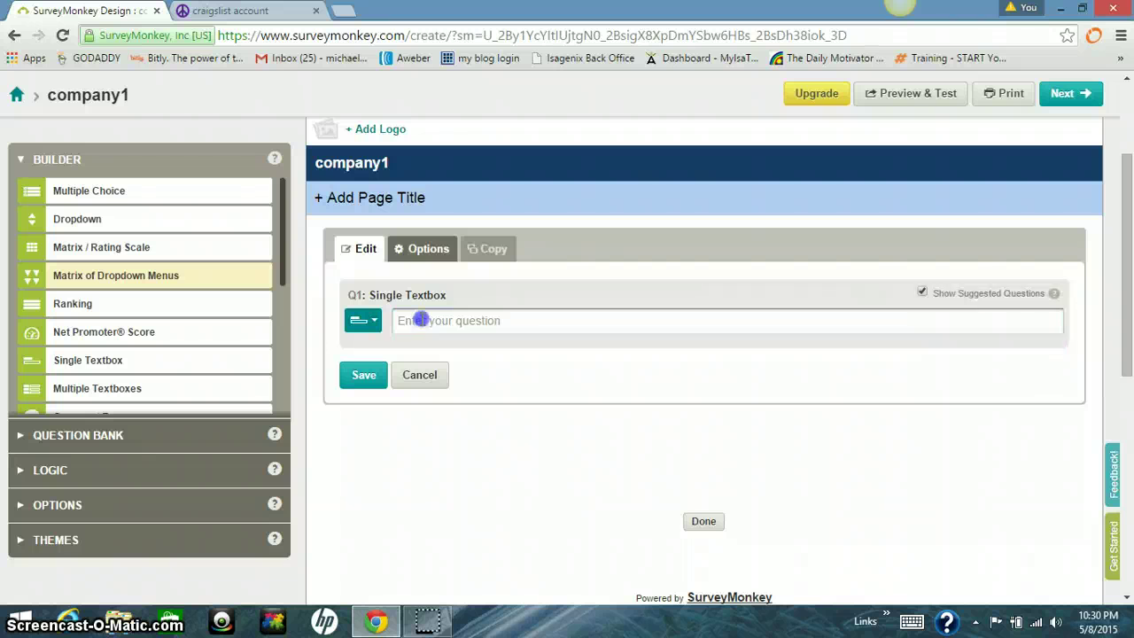
{"action": "type", "text": "please"}
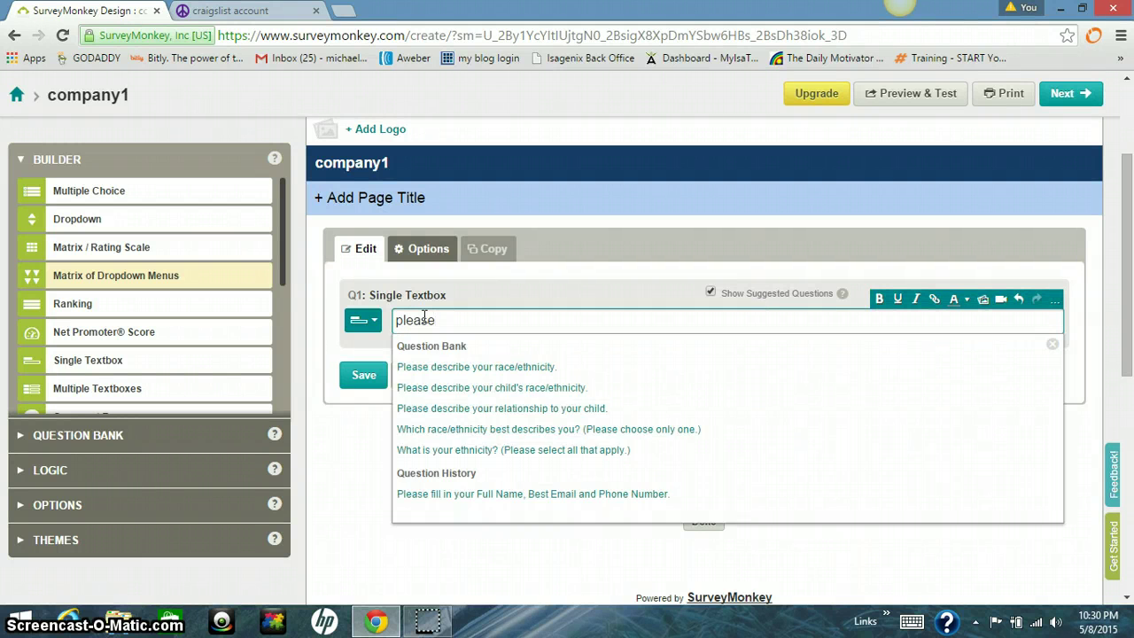
{"action": "key", "text": "BackSpace"}
{"action": "key", "text": "BackSpace"}
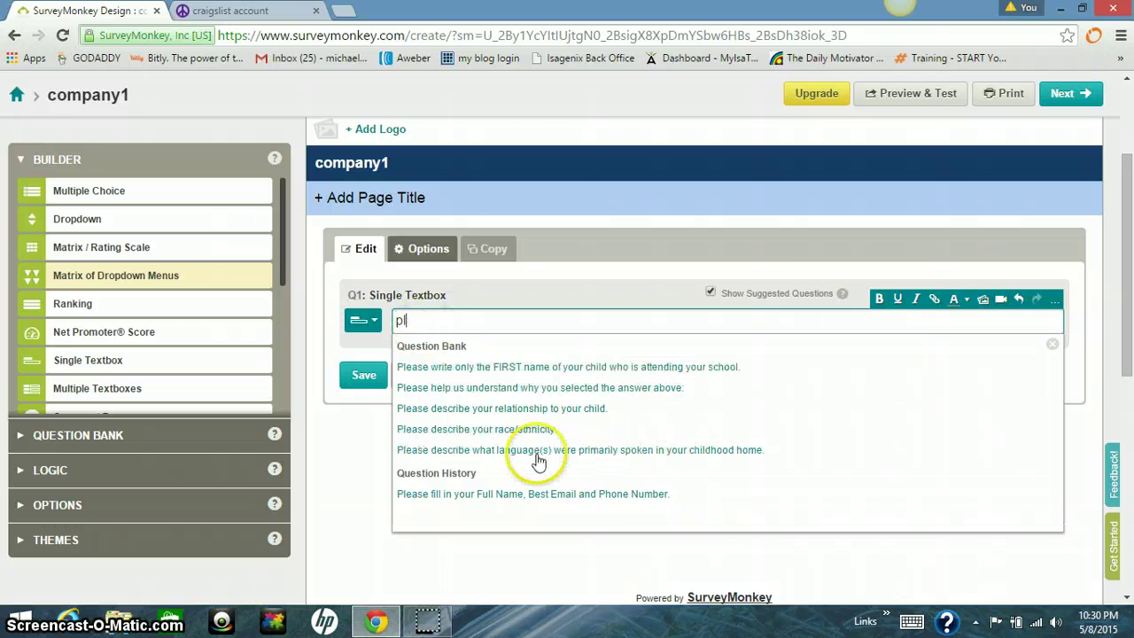
{"action": "left_click", "coordinate": [611, 500]}
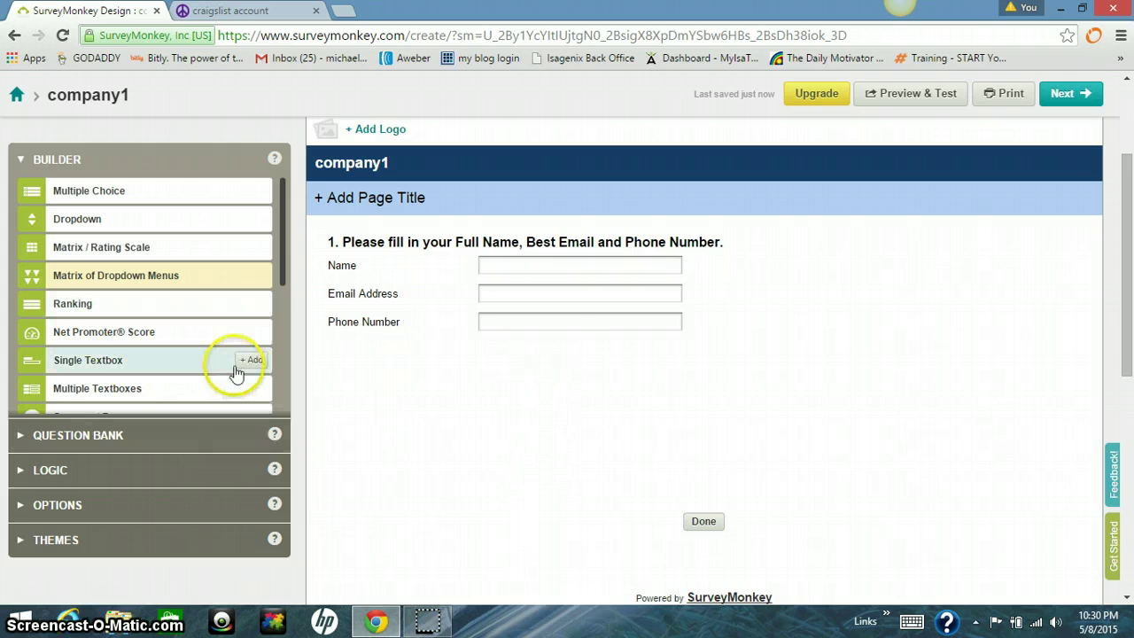
Add a second Single Textbox question reusing the saved six figure income question
{"action": "mouse_move", "coordinate": [95, 366]}
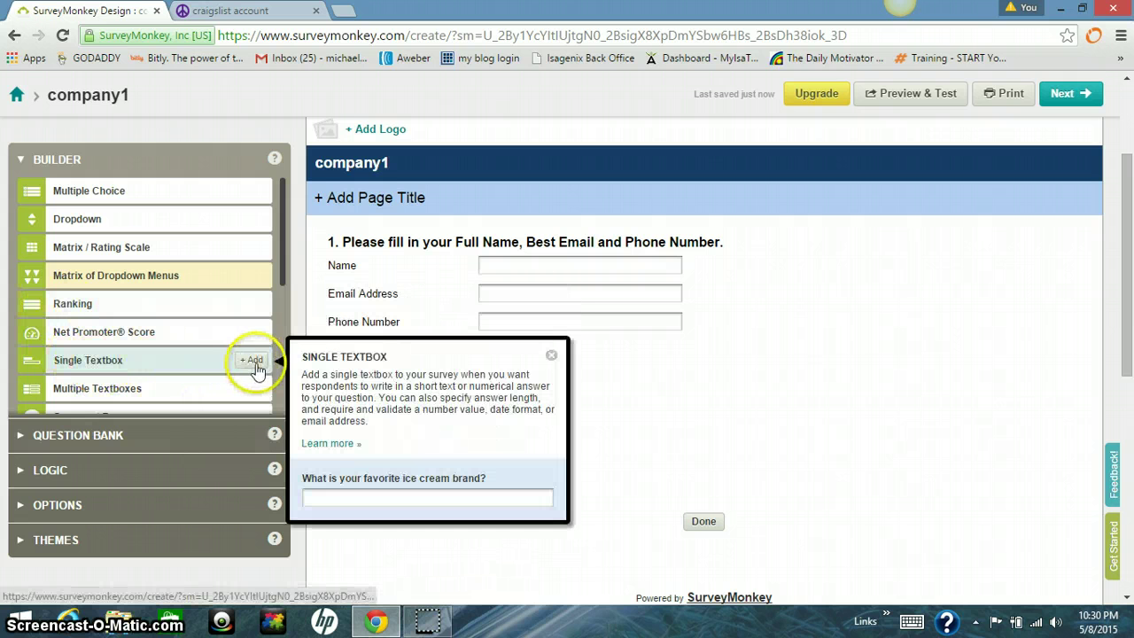
{"action": "left_click", "coordinate": [253, 360]}
{"action": "scroll", "coordinate": [549, 459], "scroll_direction": "down", "scroll_amount": 1}
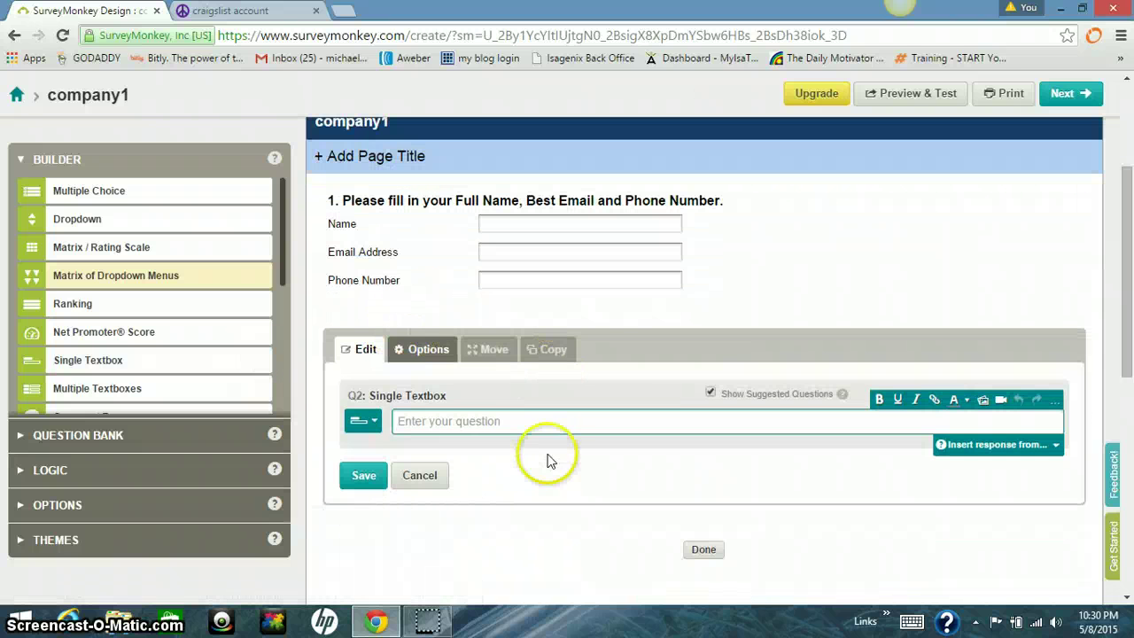
{"action": "left_click", "coordinate": [472, 423]}
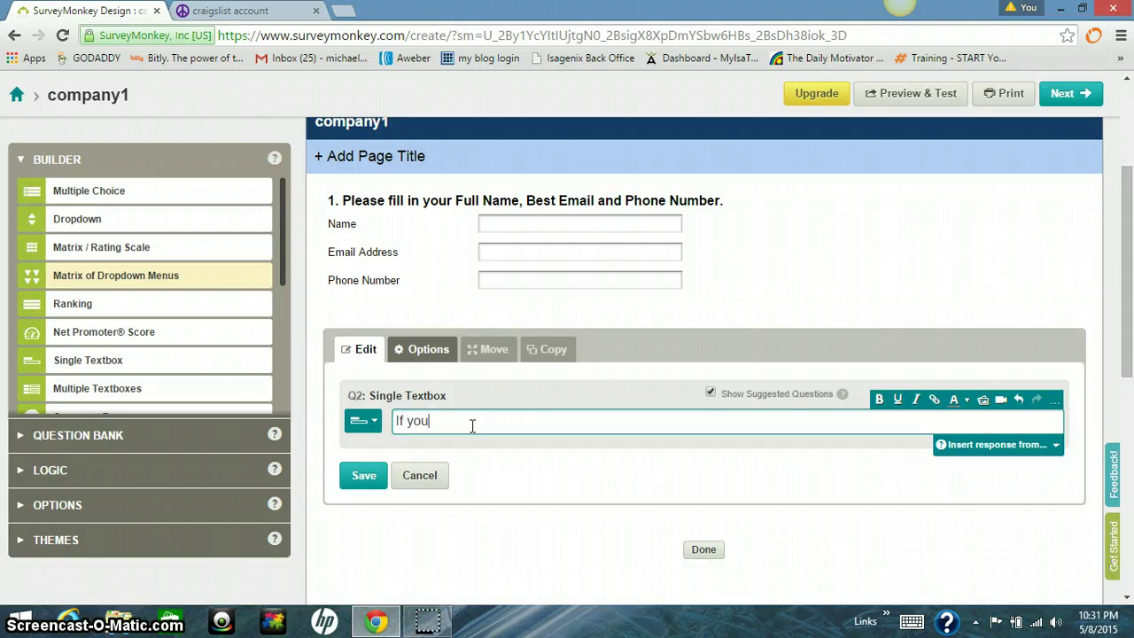
{"action": "type", "text": "If you coul"}
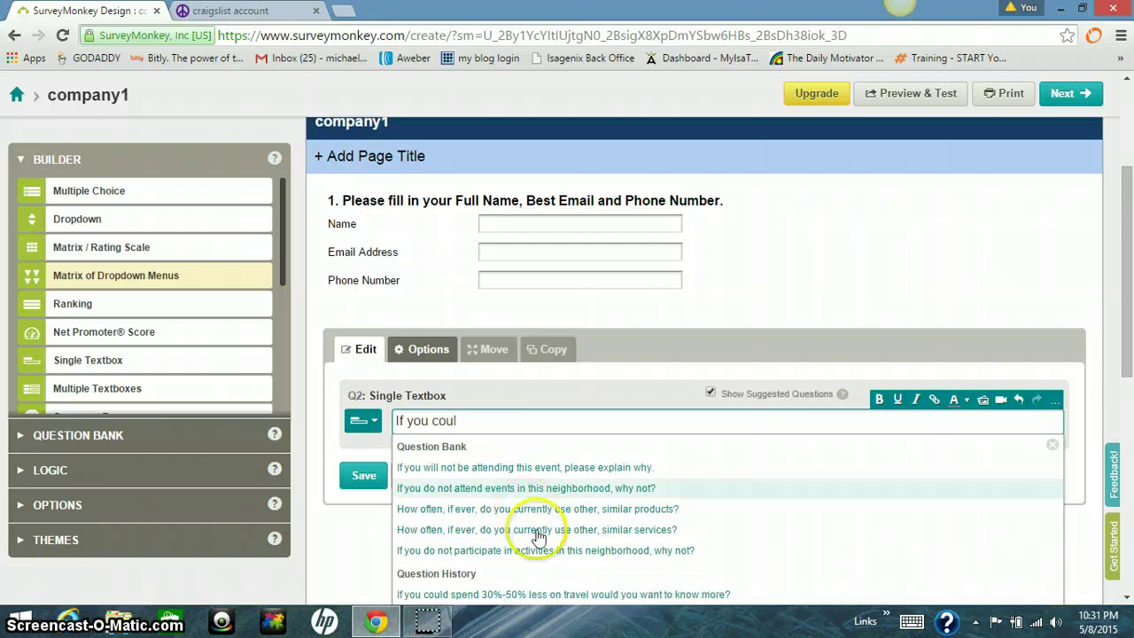
{"action": "scroll", "coordinate": [556, 599], "scroll_direction": "down", "scroll_amount": 2}
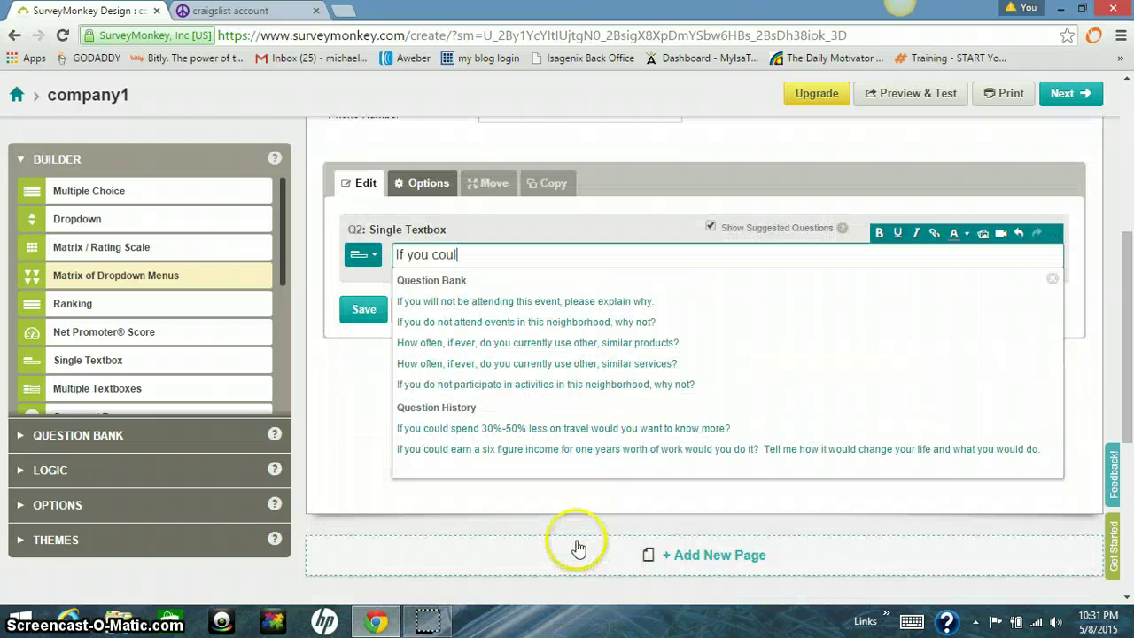
{"action": "left_click", "coordinate": [581, 454]}
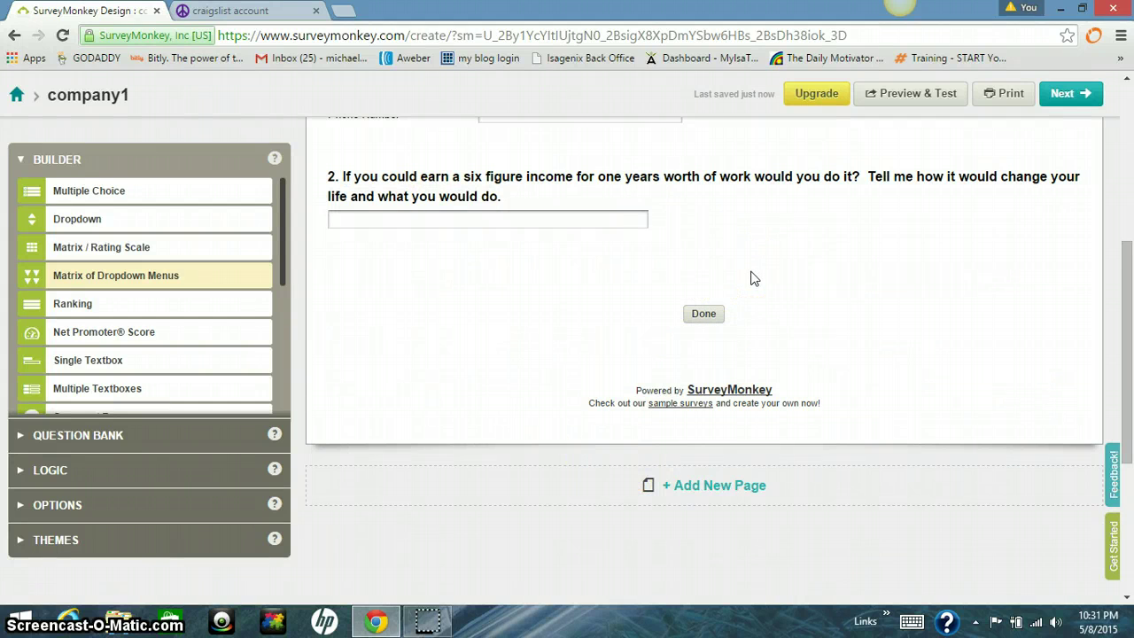
Select the page's navigation buttons for editing
{"action": "mouse_move", "coordinate": [560, 233]}
{"action": "scroll", "coordinate": [628, 245], "scroll_direction": "up", "scroll_amount": 2}
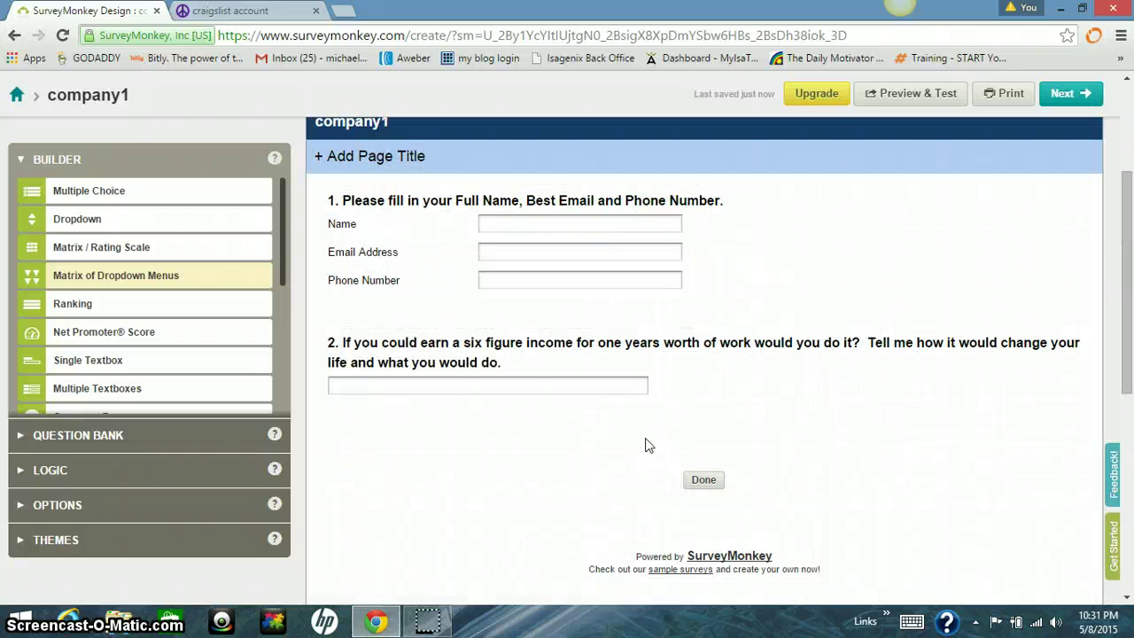
{"action": "left_click", "coordinate": [704, 479]}
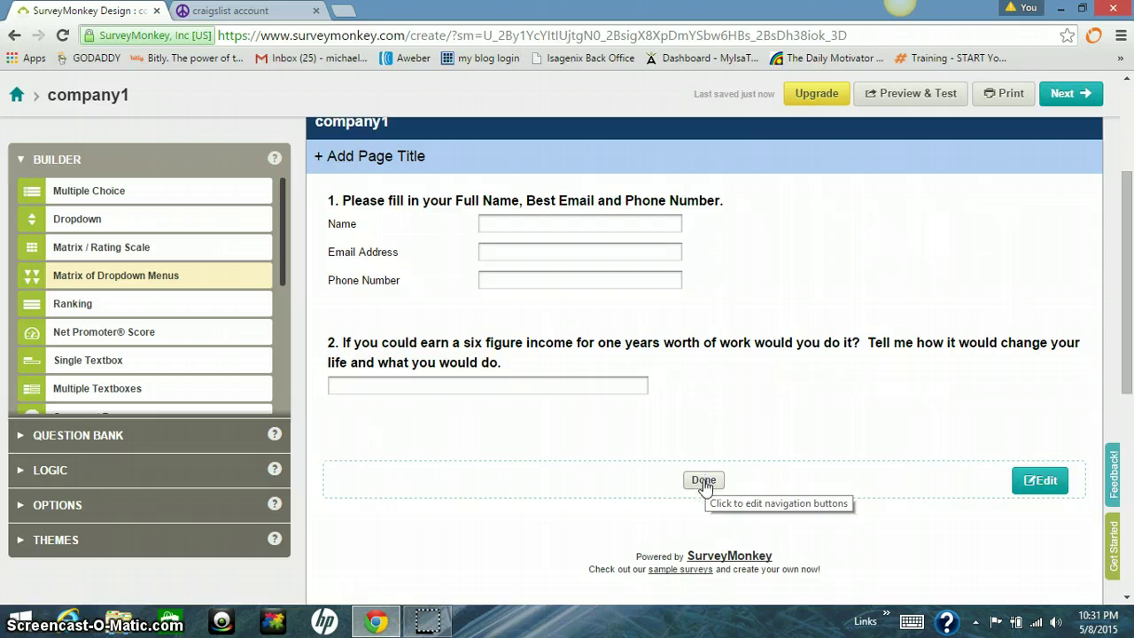
Edit the navigation button labels and save them
{"action": "left_click", "coordinate": [705, 485]}
{"action": "left_click", "coordinate": [739, 474]}
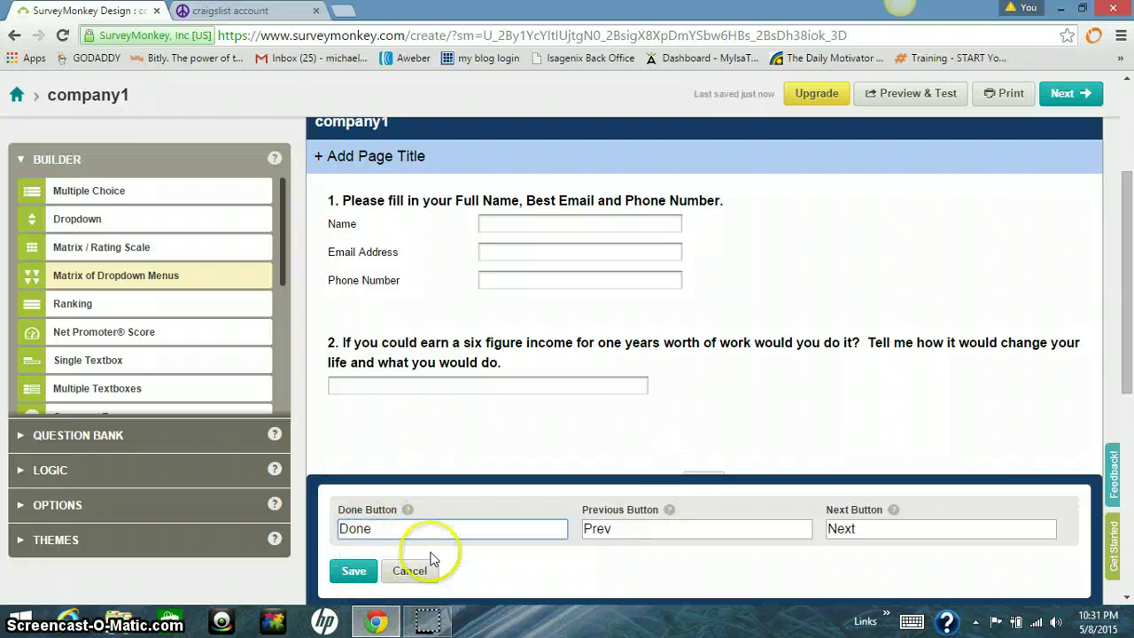
{"action": "scroll", "coordinate": [768, 521], "scroll_direction": "down", "scroll_amount": 2}
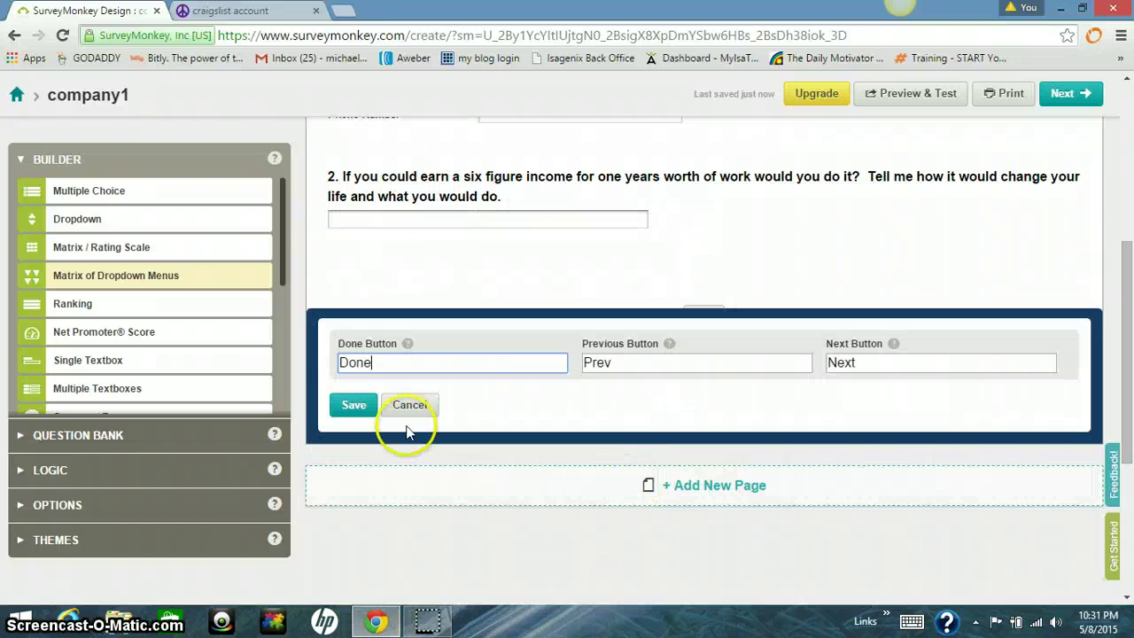
{"action": "left_click", "coordinate": [353, 404]}
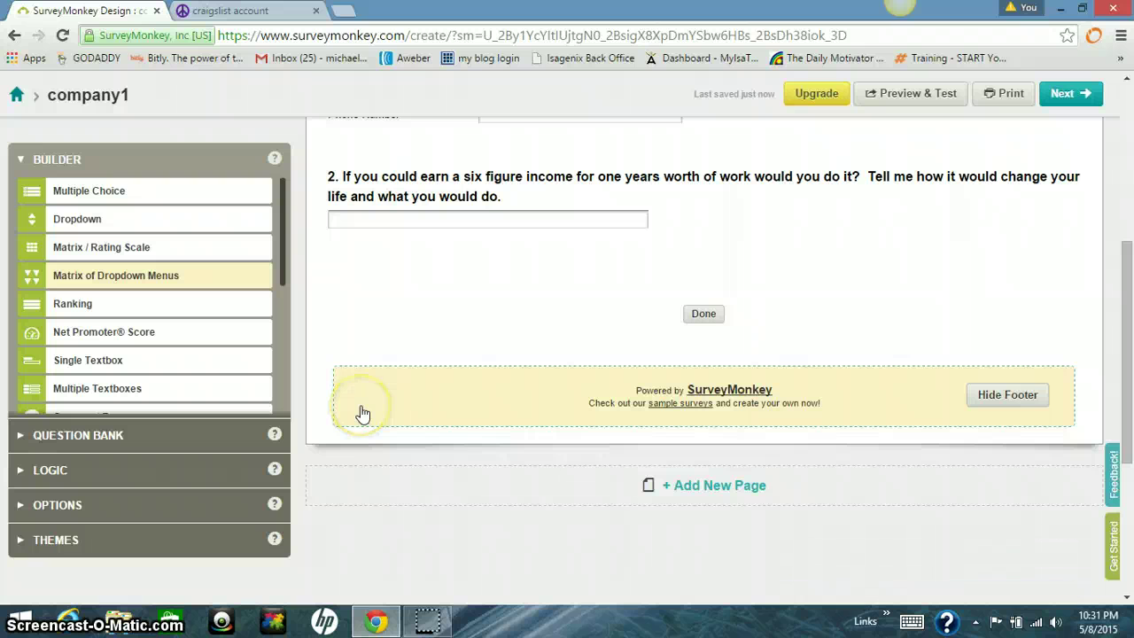
Hide the SurveyMonkey footer, save the design, and dismiss the pro-feature notice
{"action": "left_click", "coordinate": [1008, 399]}
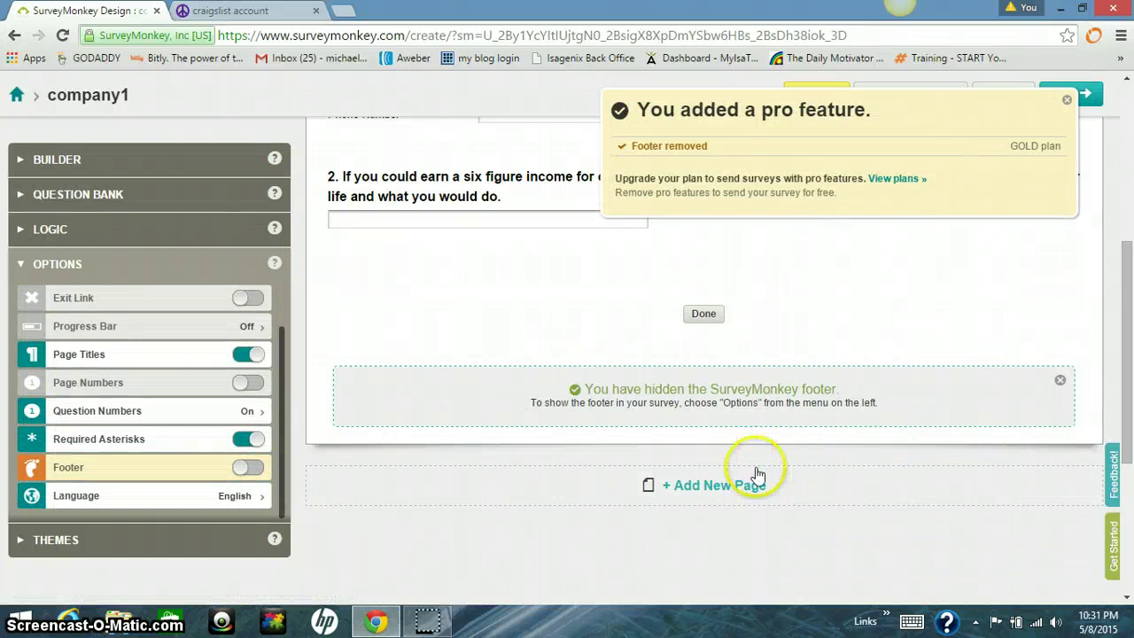
{"action": "mouse_move", "coordinate": [624, 304]}
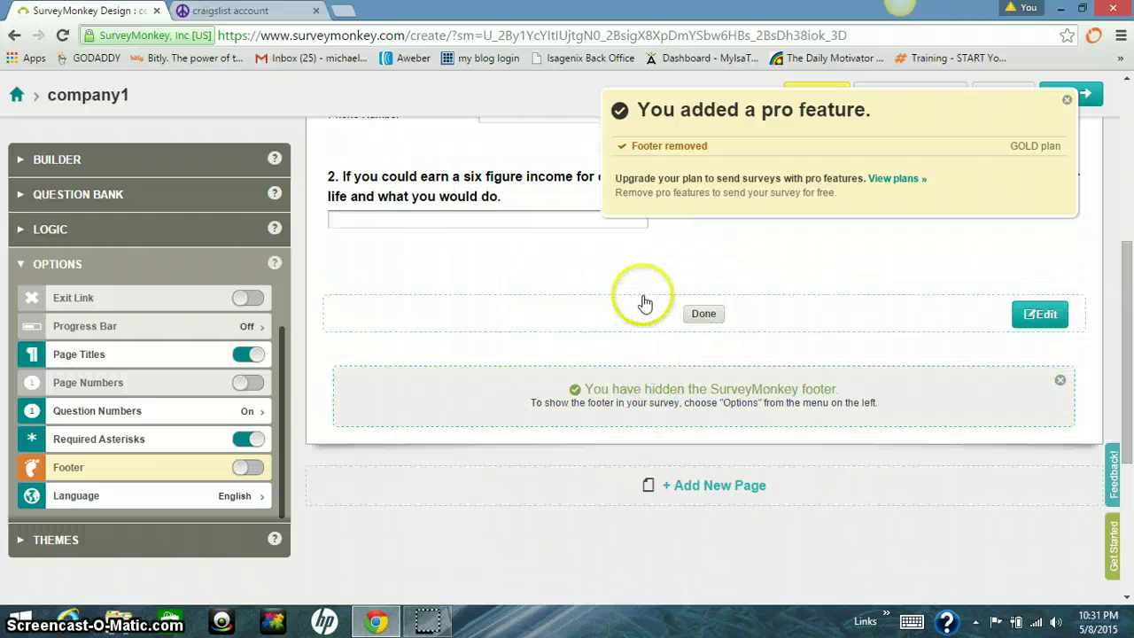
{"action": "left_click", "coordinate": [702, 313]}
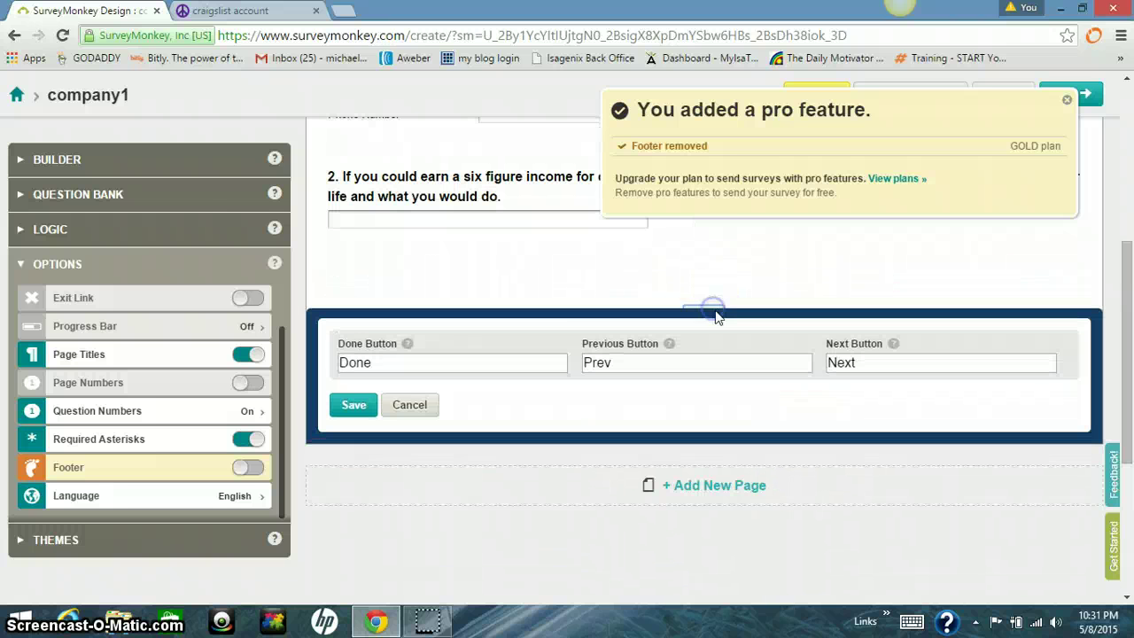
{"action": "left_click", "coordinate": [352, 405]}
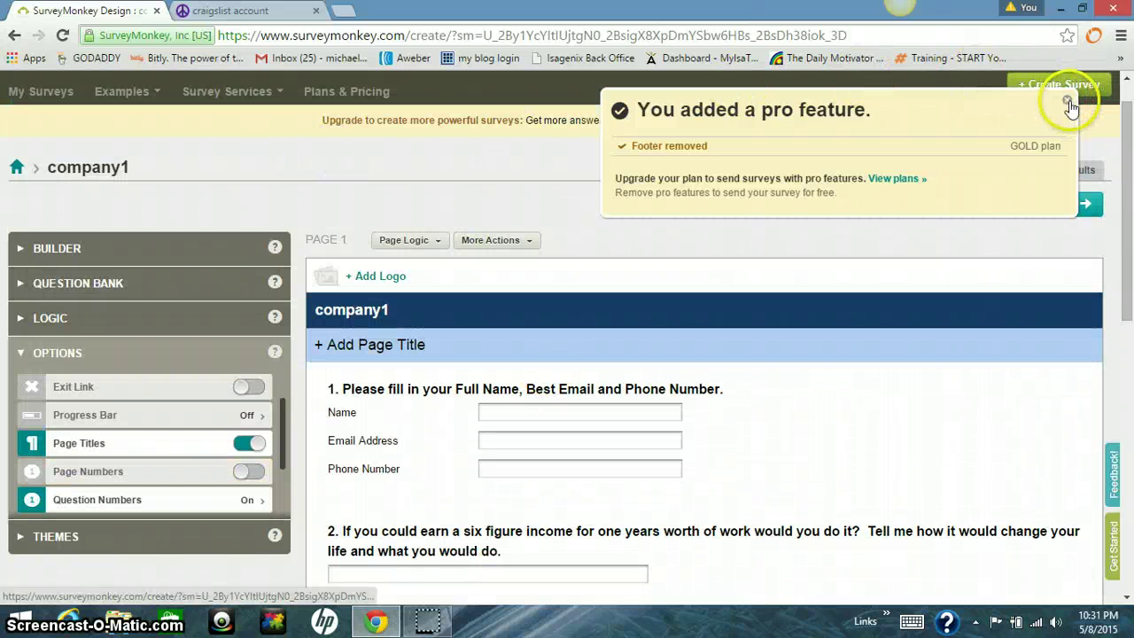
{"action": "left_click", "coordinate": [1065, 101]}
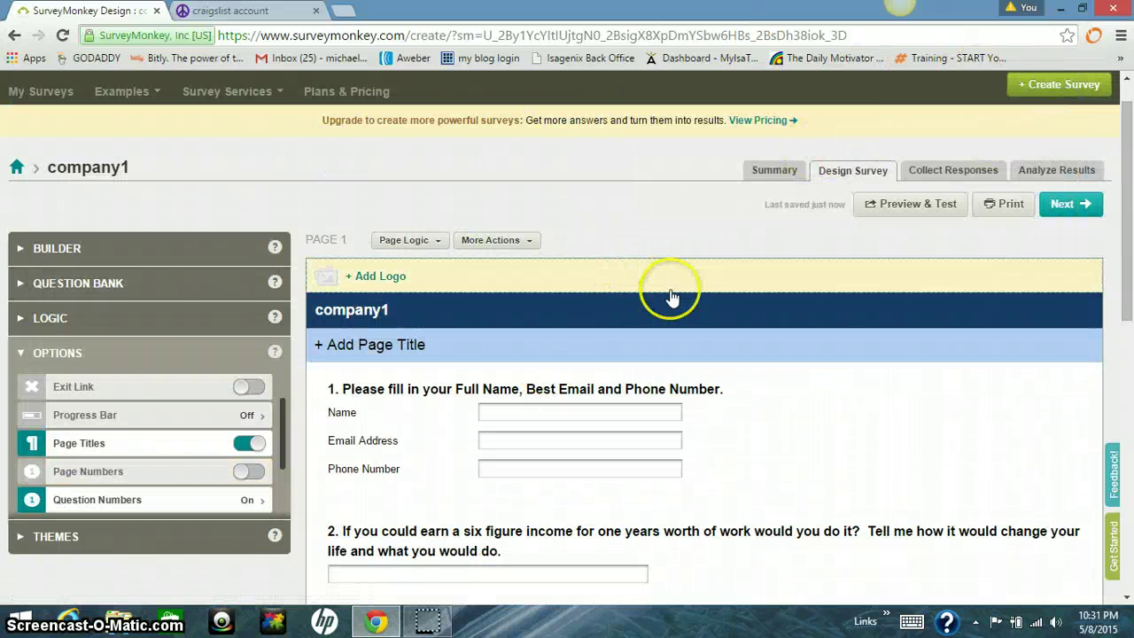
Confirm company1 shows 0 responses in Analyze Results, then go back to My Surveys
{"action": "left_click", "coordinate": [15, 168]}
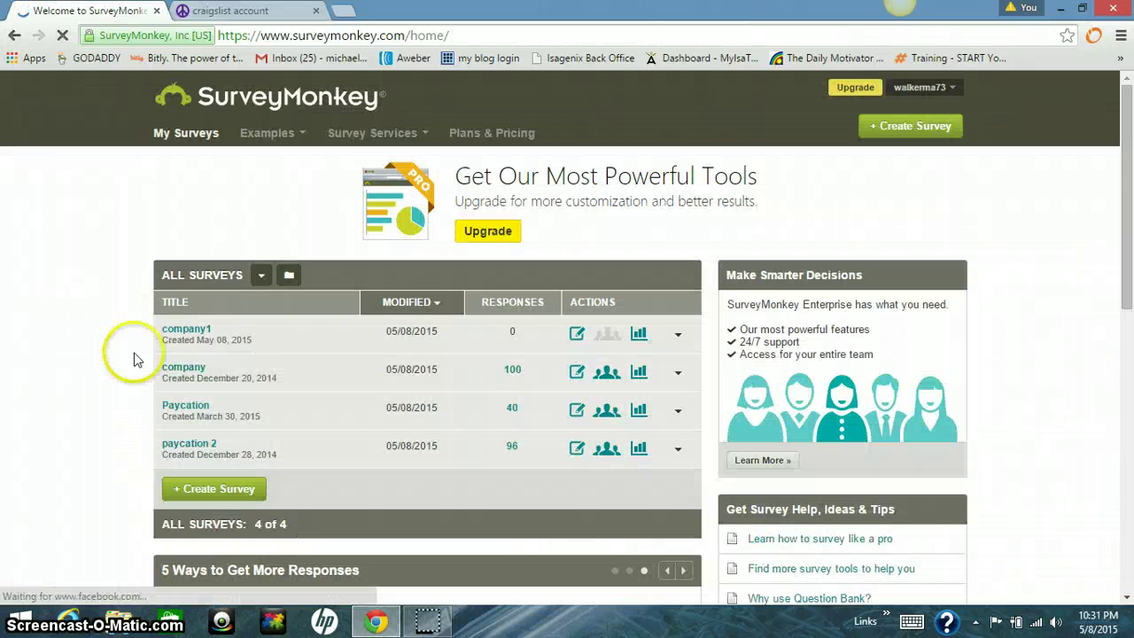
{"action": "left_click", "coordinate": [201, 334]}
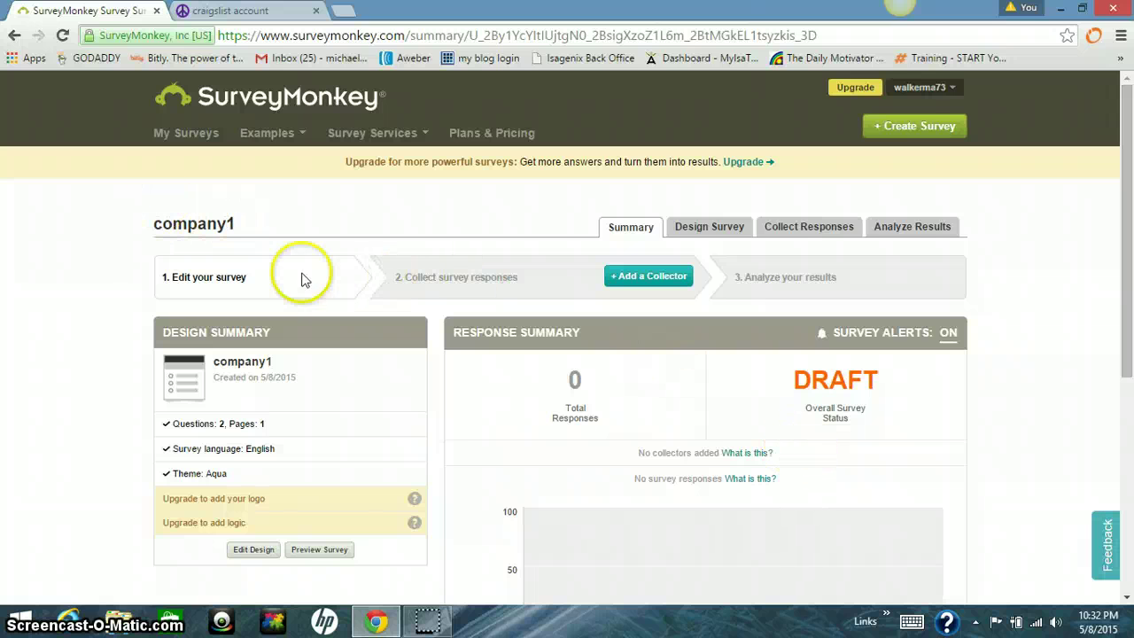
{"action": "left_click", "coordinate": [912, 226]}
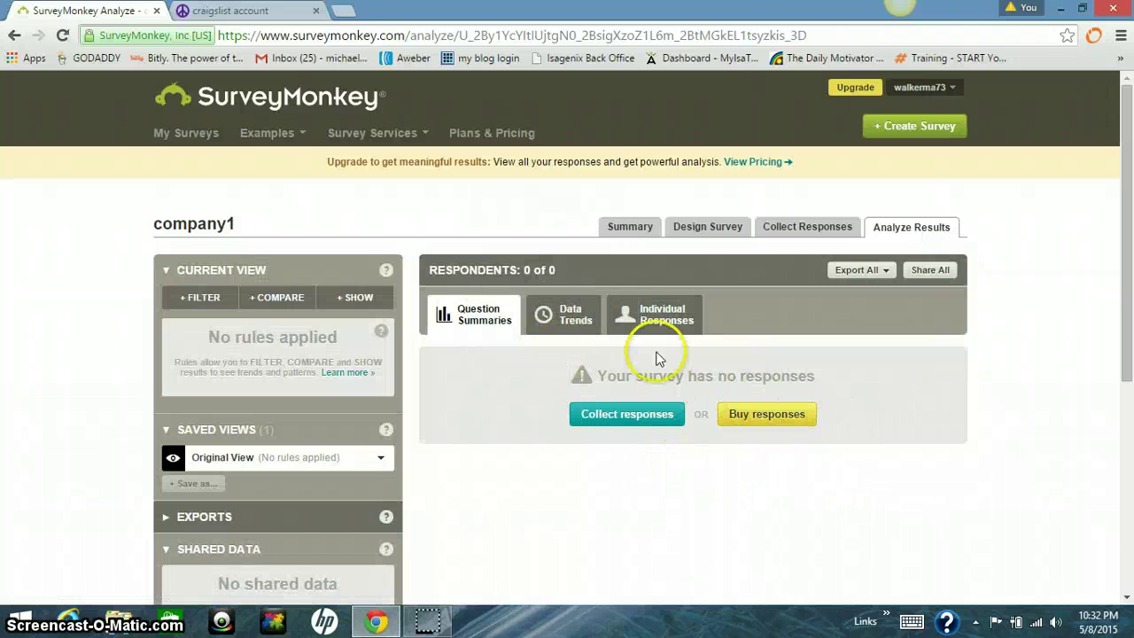
{"action": "left_click", "coordinate": [188, 133]}
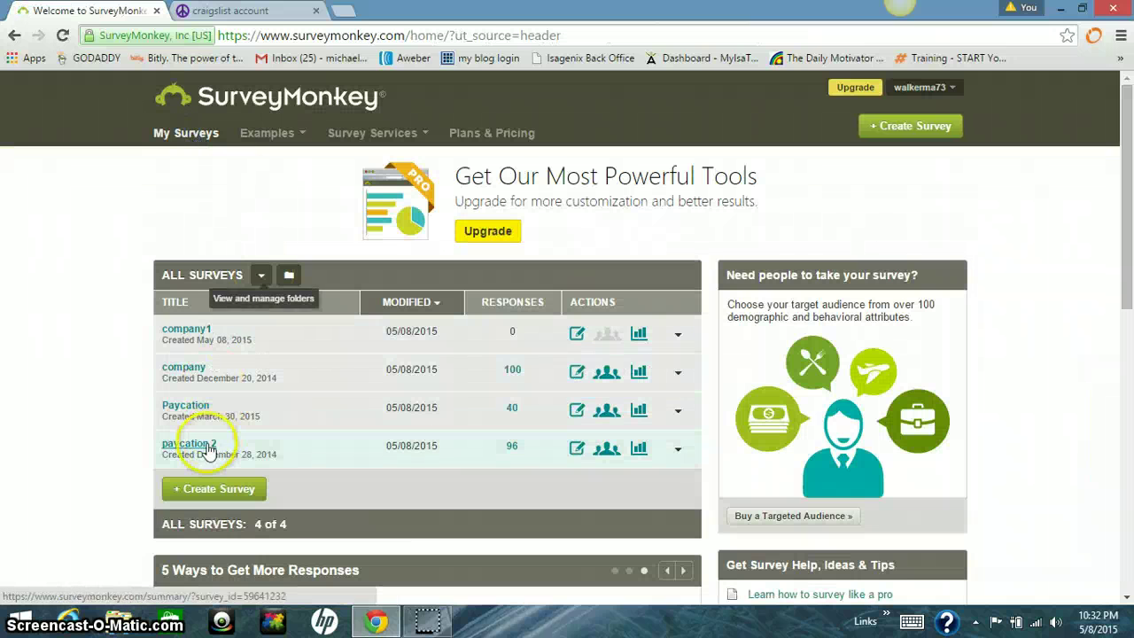
{"action": "left_click", "coordinate": [197, 445]}
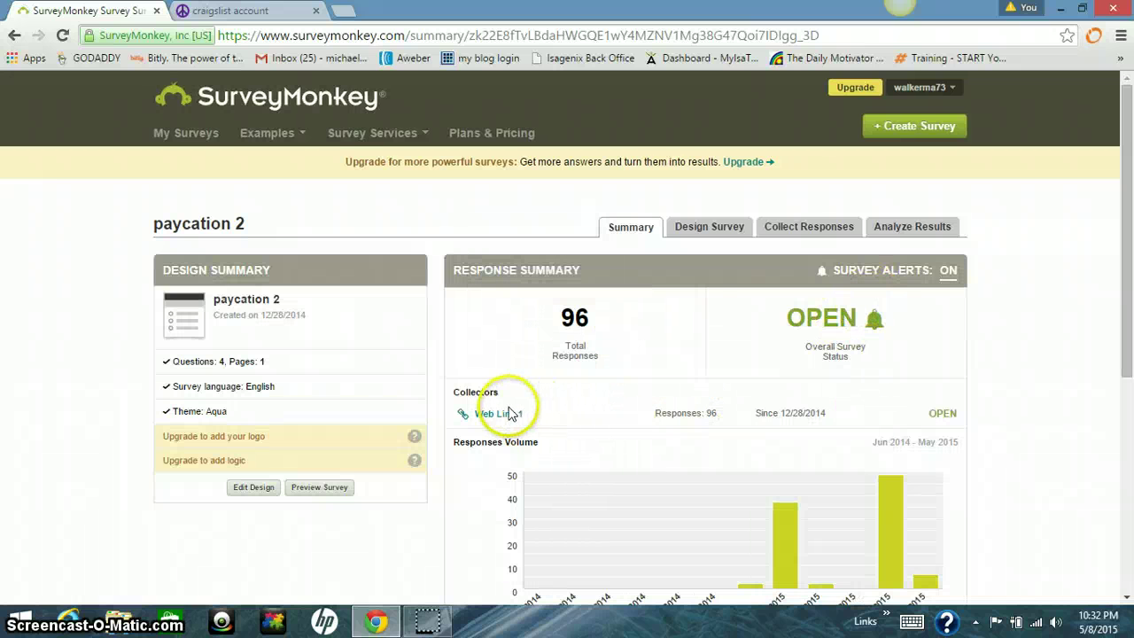
{"action": "left_click", "coordinate": [509, 416]}
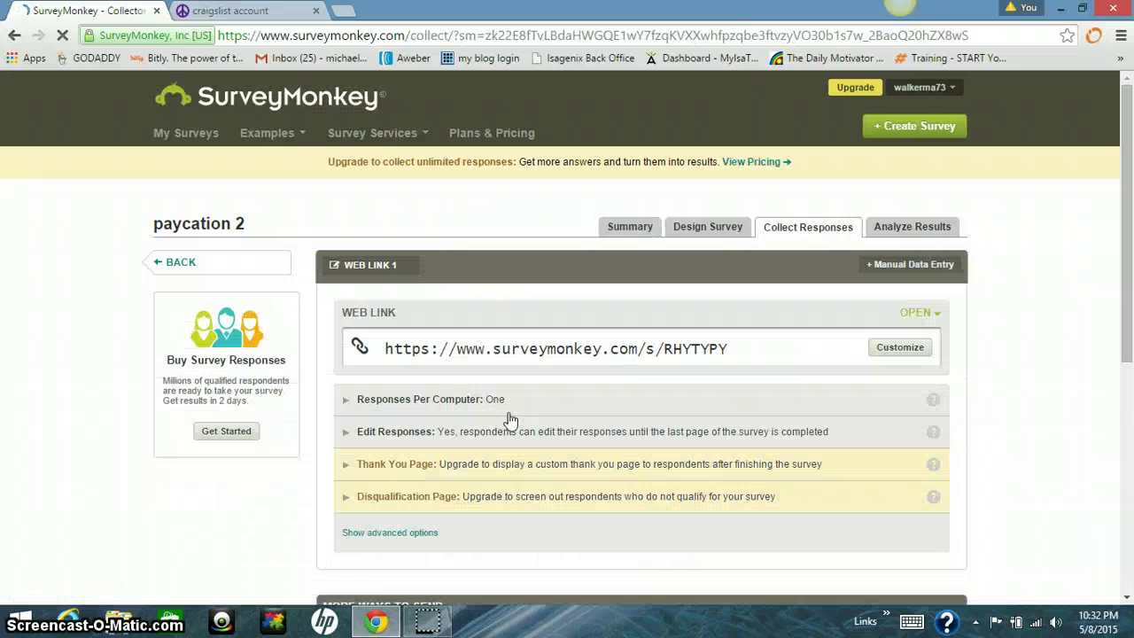
{"action": "left_click", "coordinate": [723, 348]}
{"action": "left_click_drag", "start_coordinate": [722, 348], "coordinate": [385, 346]}
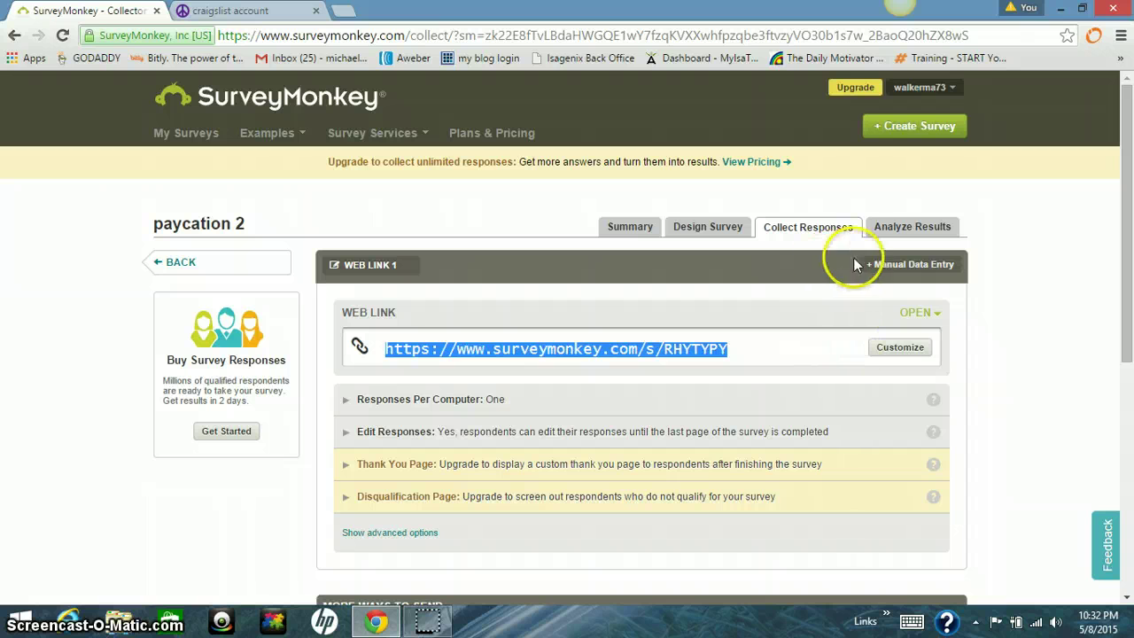
Open paycation 2's Individual Responses and scroll through respondent #96's answers to Q1–Q4
{"action": "left_click", "coordinate": [899, 224]}
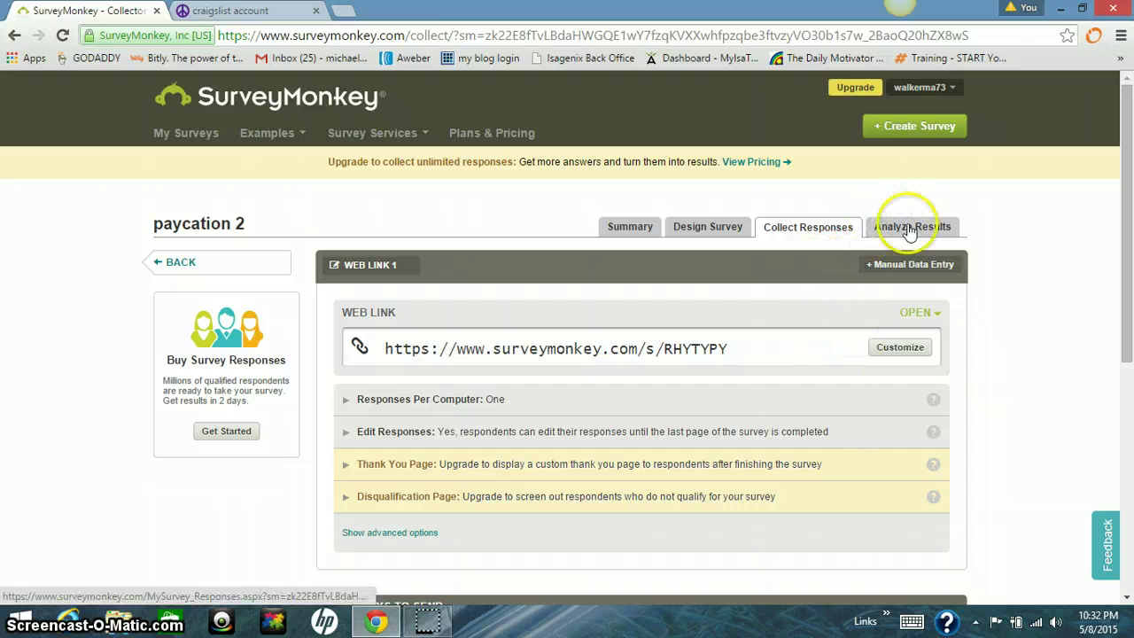
{"action": "left_click", "coordinate": [912, 228]}
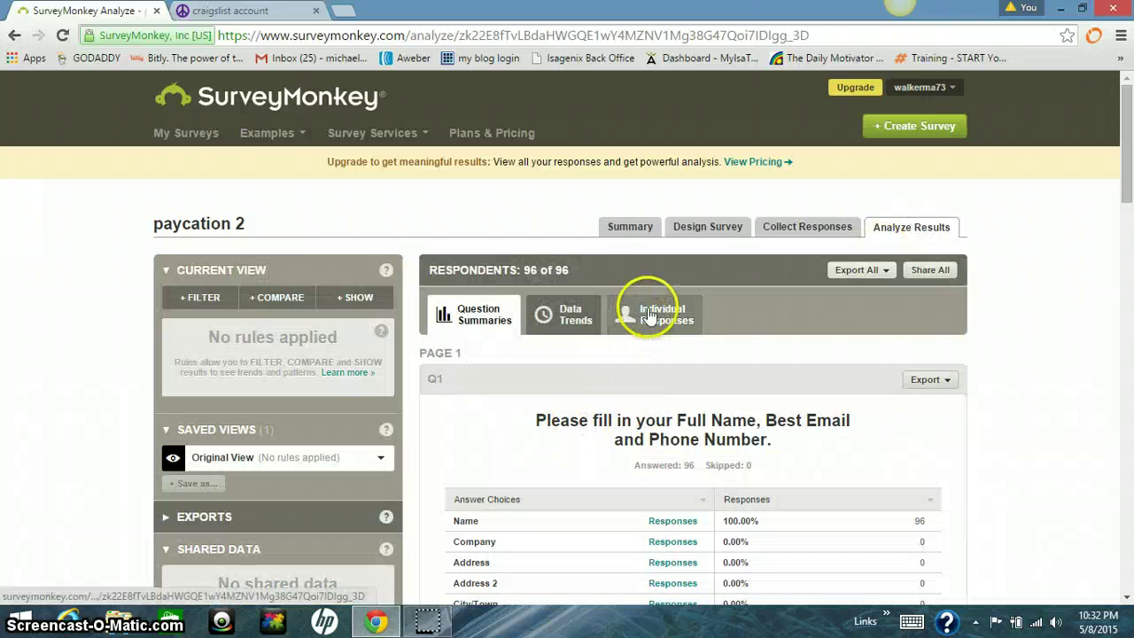
{"action": "left_click", "coordinate": [652, 314]}
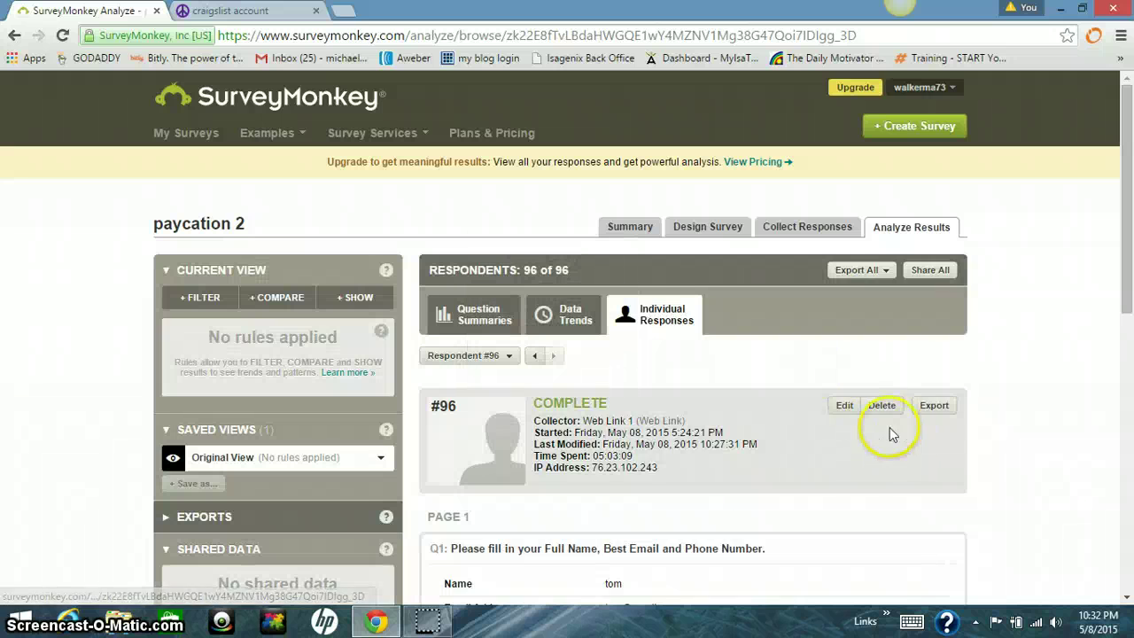
{"action": "scroll", "coordinate": [852, 414], "scroll_direction": "down", "scroll_amount": 1}
{"action": "scroll", "coordinate": [856, 418], "scroll_direction": "down", "scroll_amount": 1}
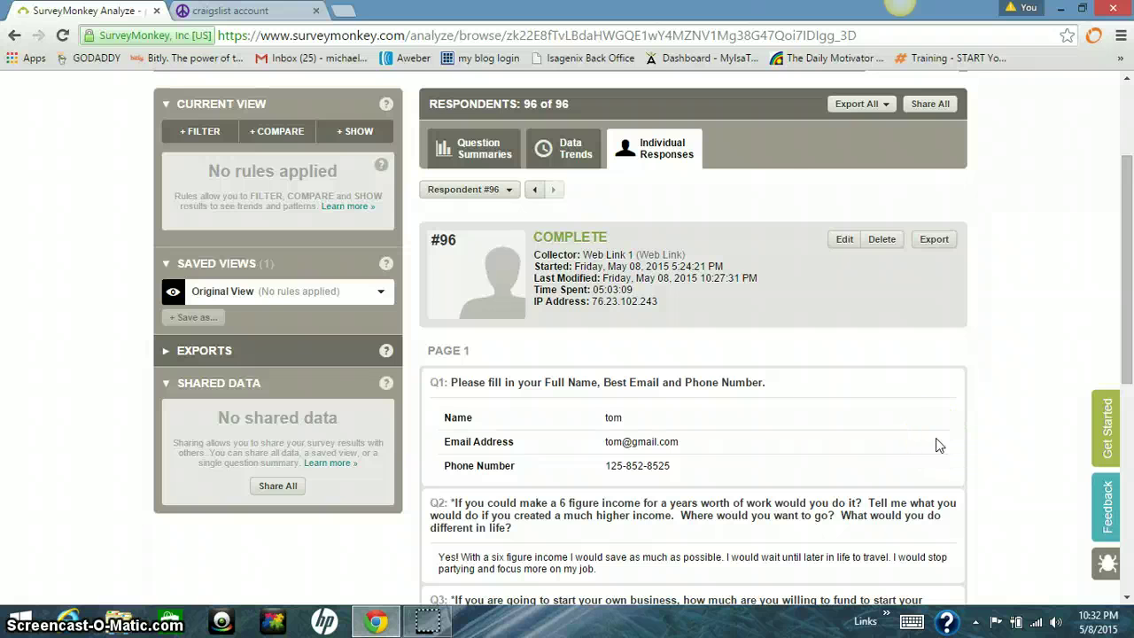
{"action": "scroll", "coordinate": [930, 438], "scroll_direction": "down", "scroll_amount": 1}
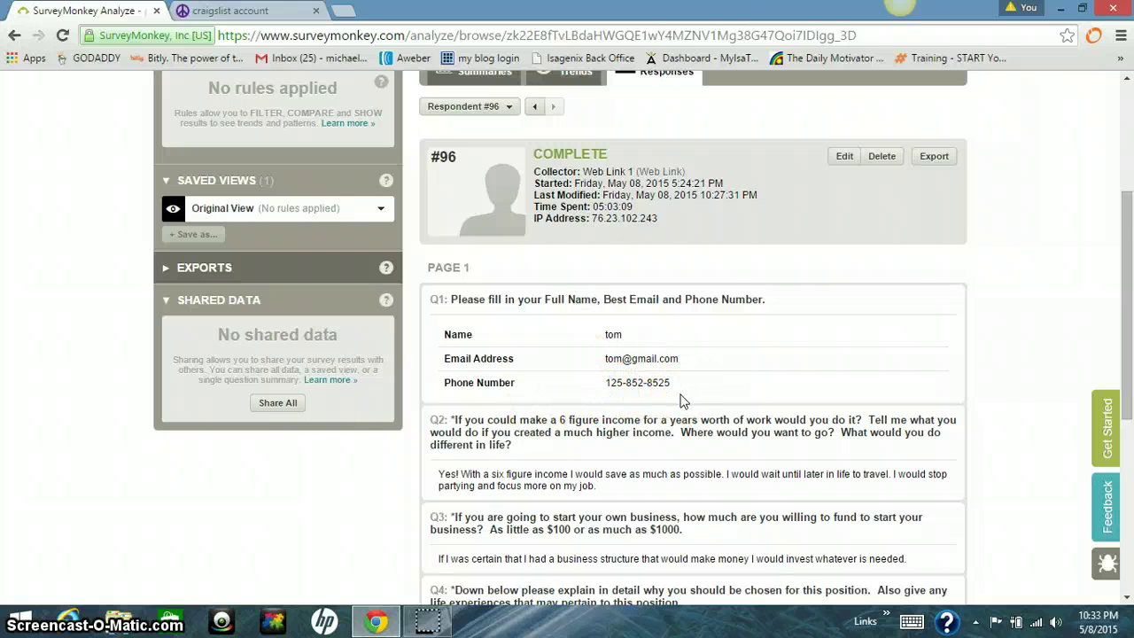
{"action": "scroll", "coordinate": [682, 400], "scroll_direction": "down", "scroll_amount": 1}
{"action": "scroll", "coordinate": [690, 381], "scroll_direction": "down", "scroll_amount": 1}
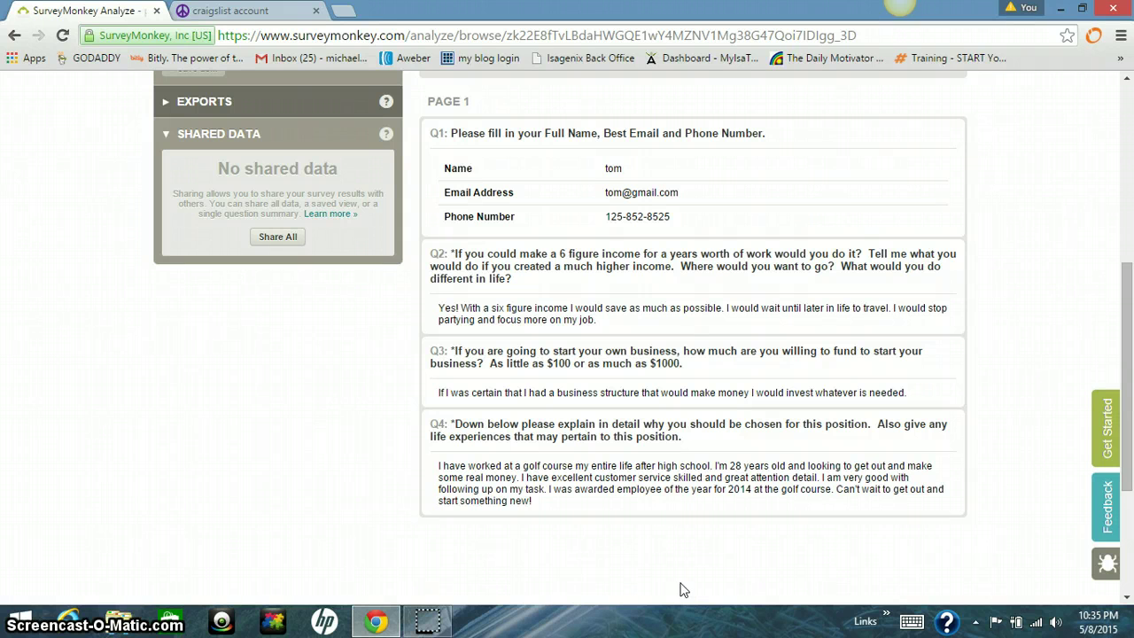
Leave the individual responses and return to paycation 2's Question Summaries view
{"action": "scroll", "coordinate": [682, 589], "scroll_direction": "down", "scroll_amount": 1}
{"action": "scroll", "coordinate": [891, 587], "scroll_direction": "up", "scroll_amount": 2}
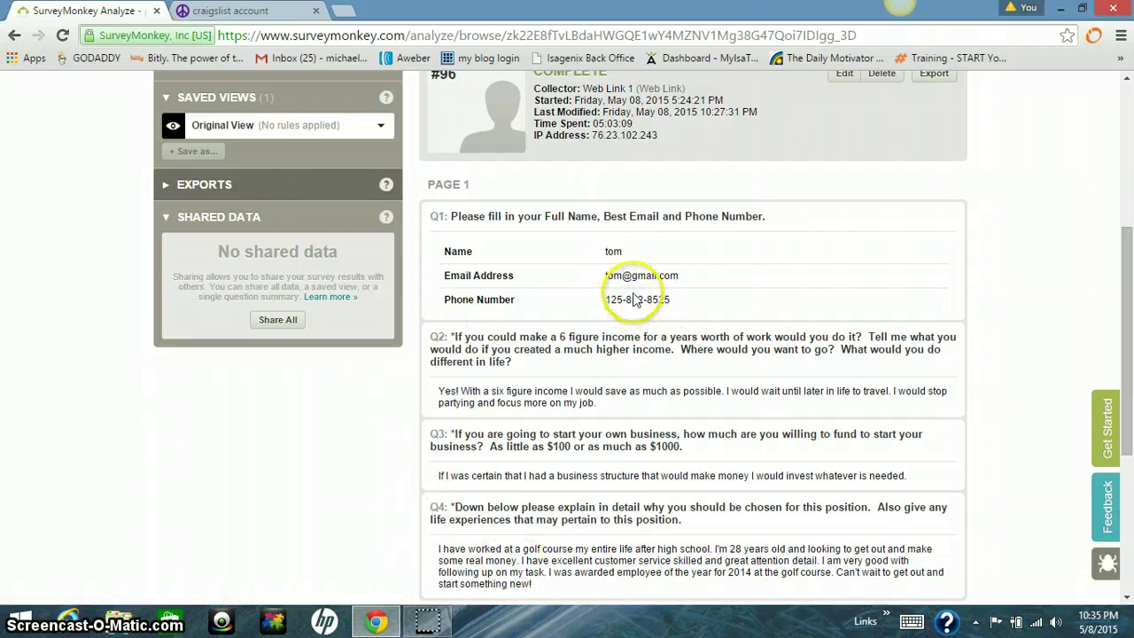
{"action": "scroll", "coordinate": [644, 248], "scroll_direction": "up", "scroll_amount": 3}
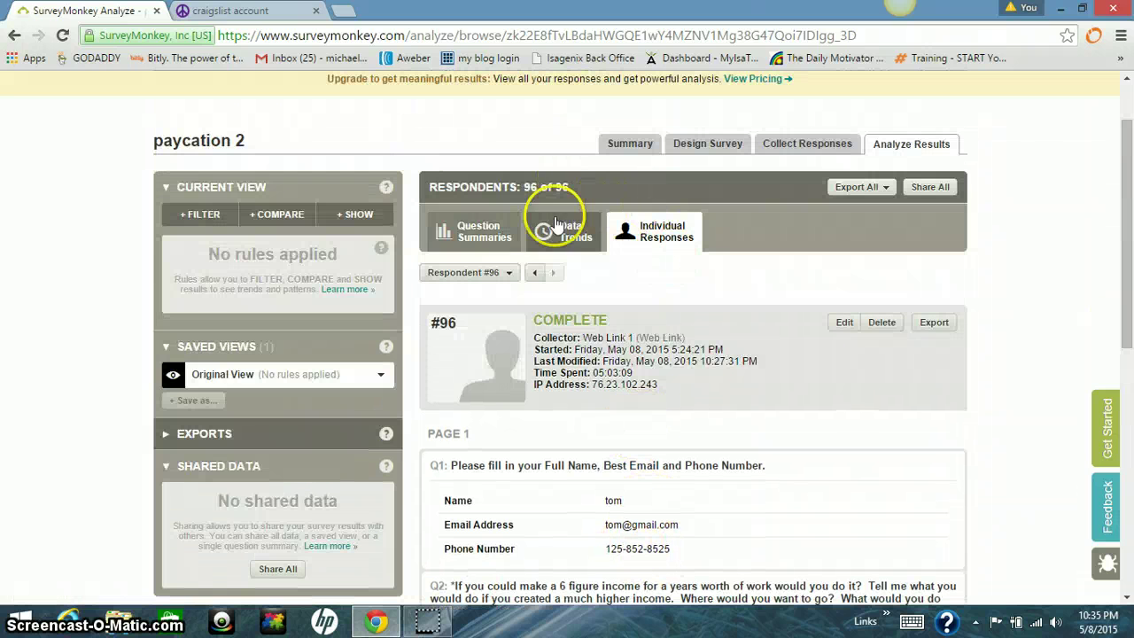
{"action": "scroll", "coordinate": [345, 150], "scroll_direction": "up", "scroll_amount": 1}
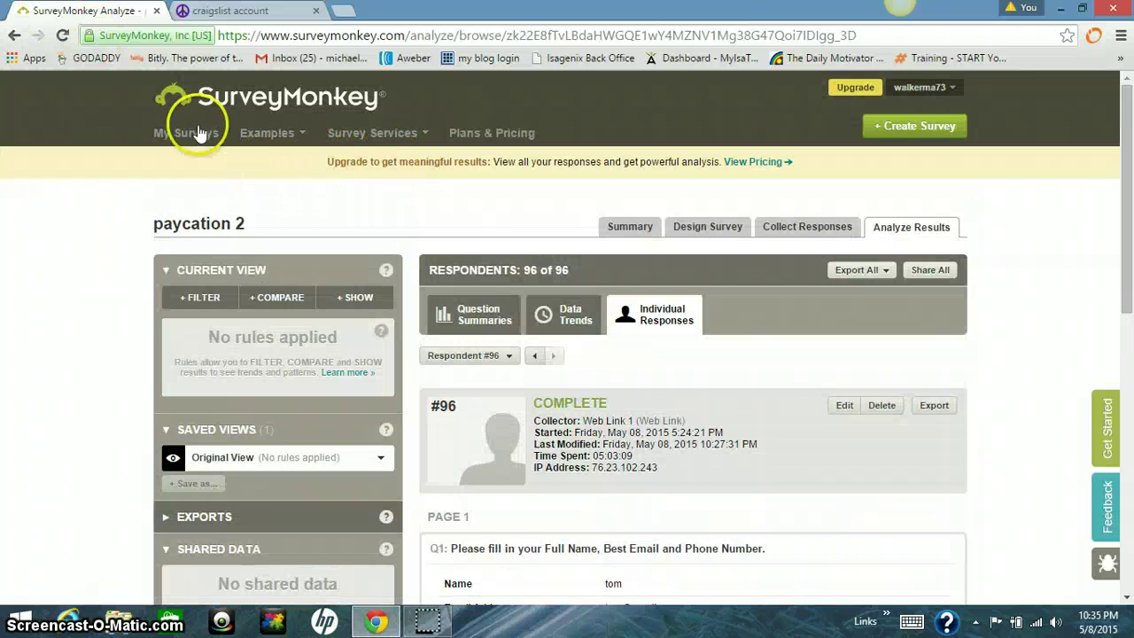
{"action": "left_click", "coordinate": [14, 36]}
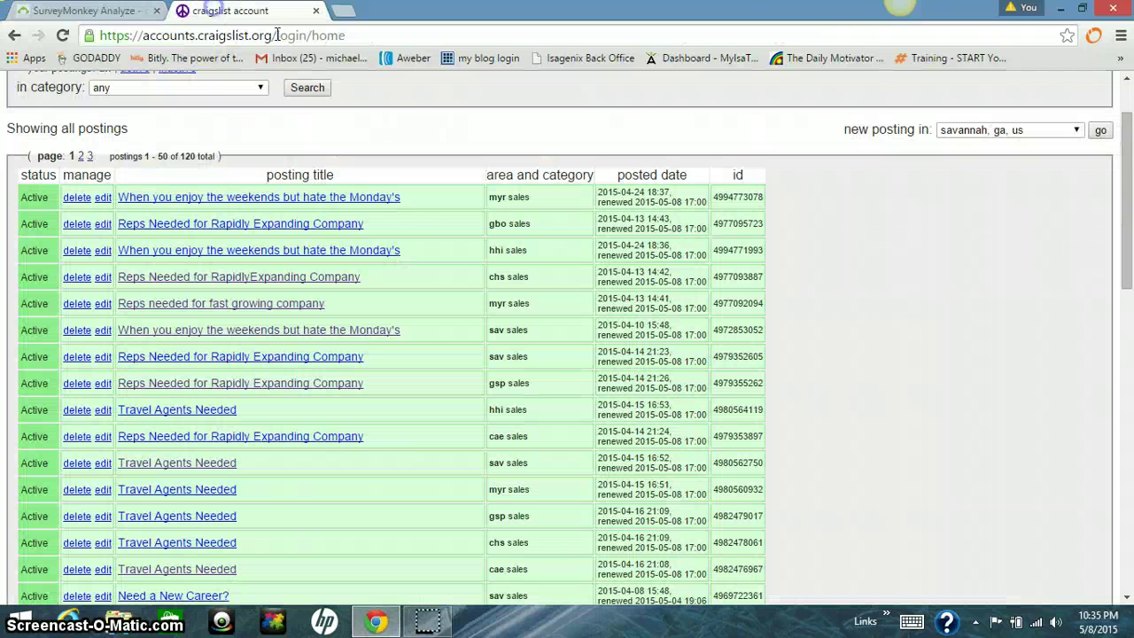
Switch to the Craigslist account tab listing the 120 active postings
{"action": "left_click", "coordinate": [217, 10]}
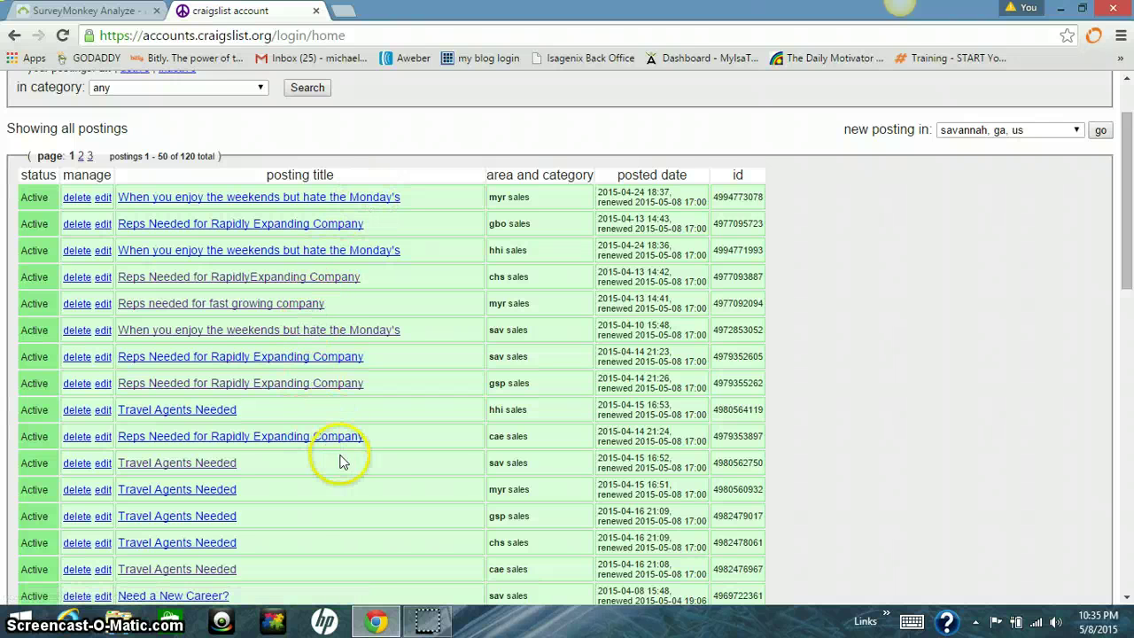
Open the Savannah 'Travel Agents Needed' posting and read its ad text ending in the survey link
{"action": "left_click", "coordinate": [222, 464]}
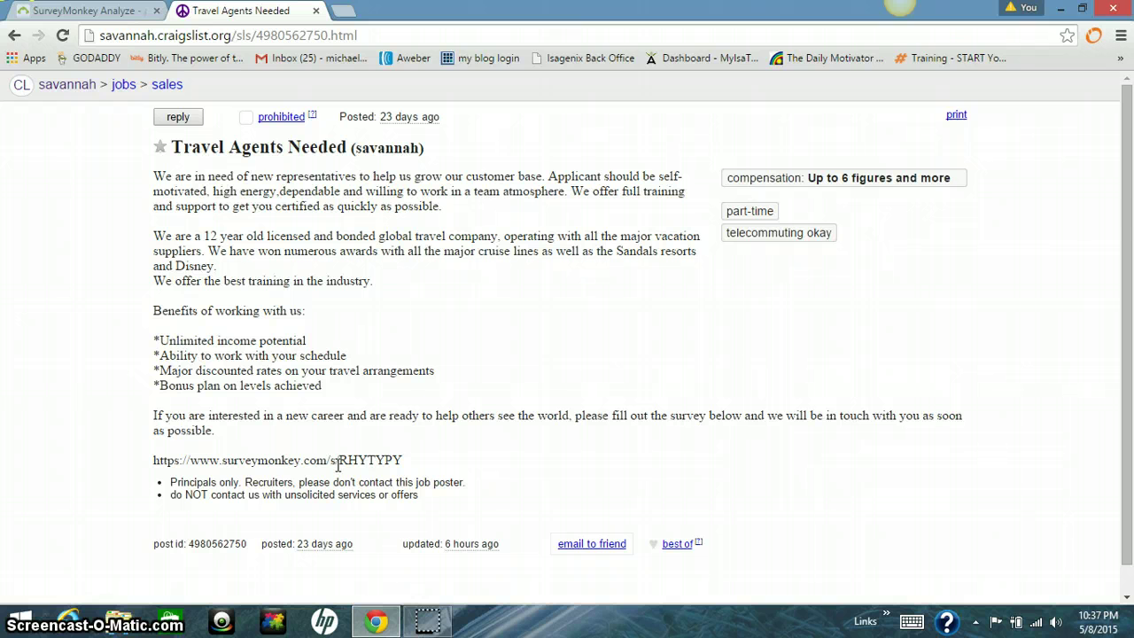
{"action": "left_click", "coordinate": [342, 487]}
{"action": "left_click", "coordinate": [344, 499]}
{"action": "left_click", "coordinate": [347, 497]}
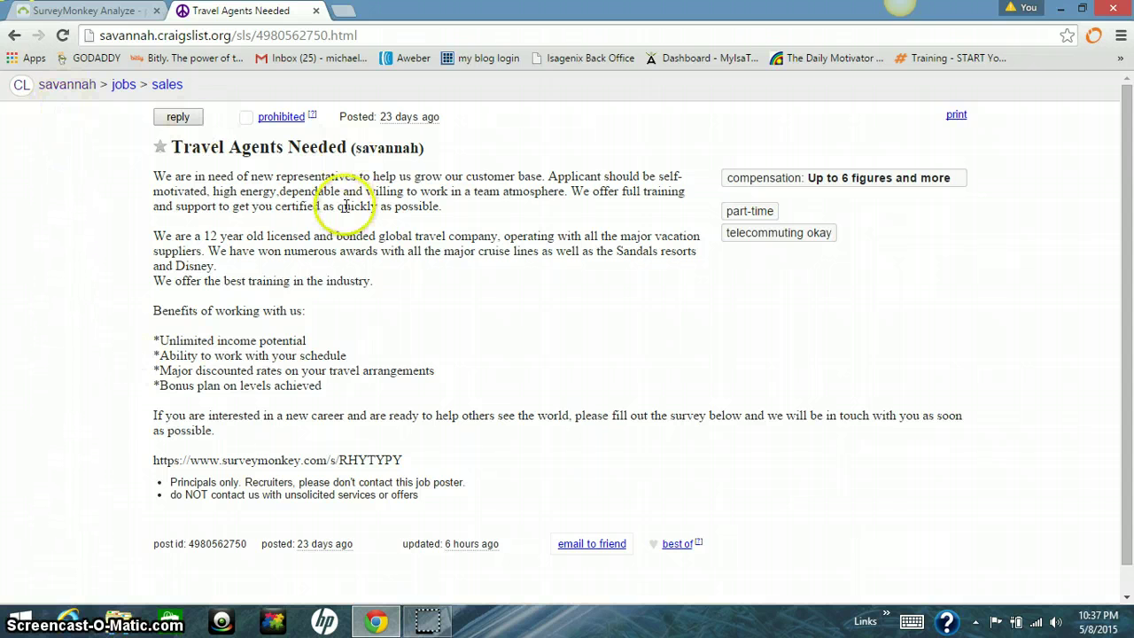
From the Savannah craigslist home page, start a job-offered posting and accept the posting guidelines
{"action": "left_click", "coordinate": [59, 86]}
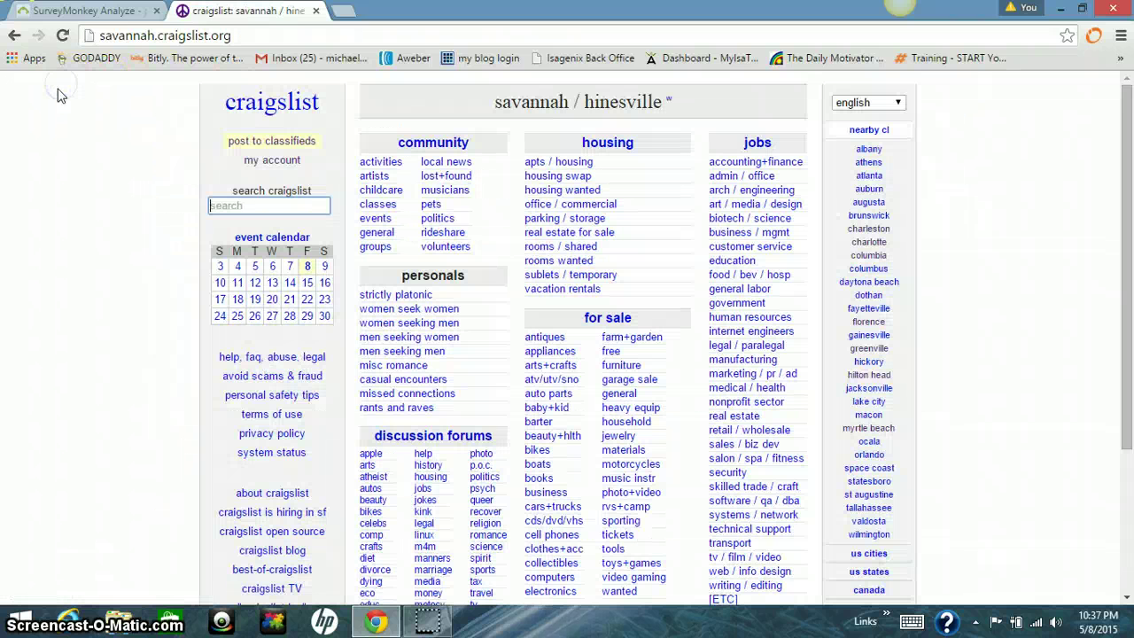
{"action": "left_click", "coordinate": [293, 142]}
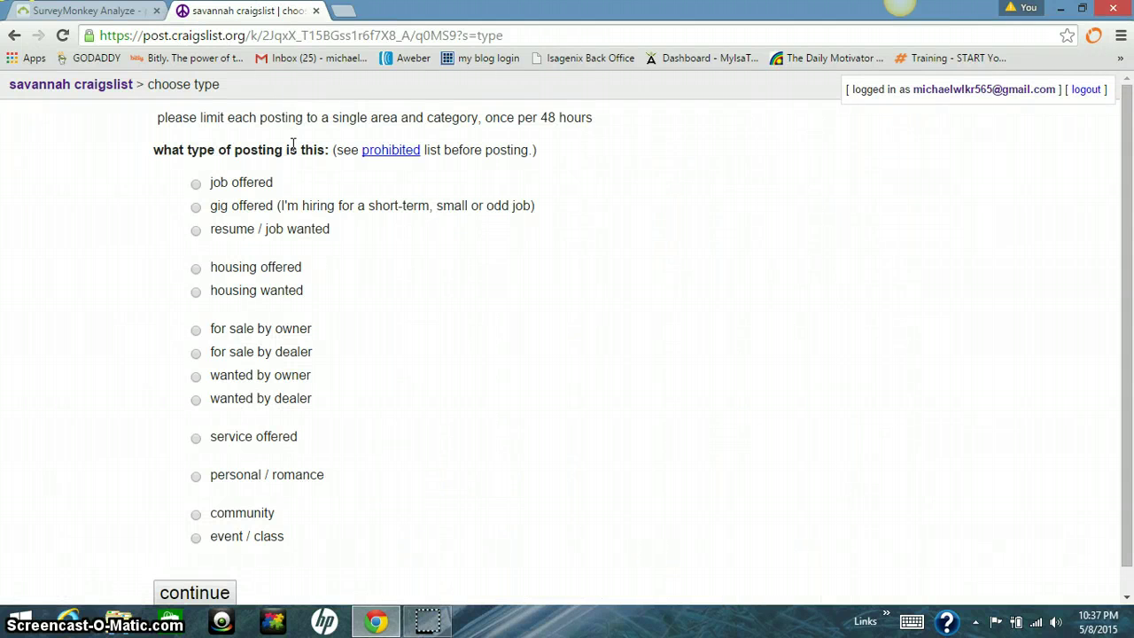
{"action": "left_click", "coordinate": [197, 185]}
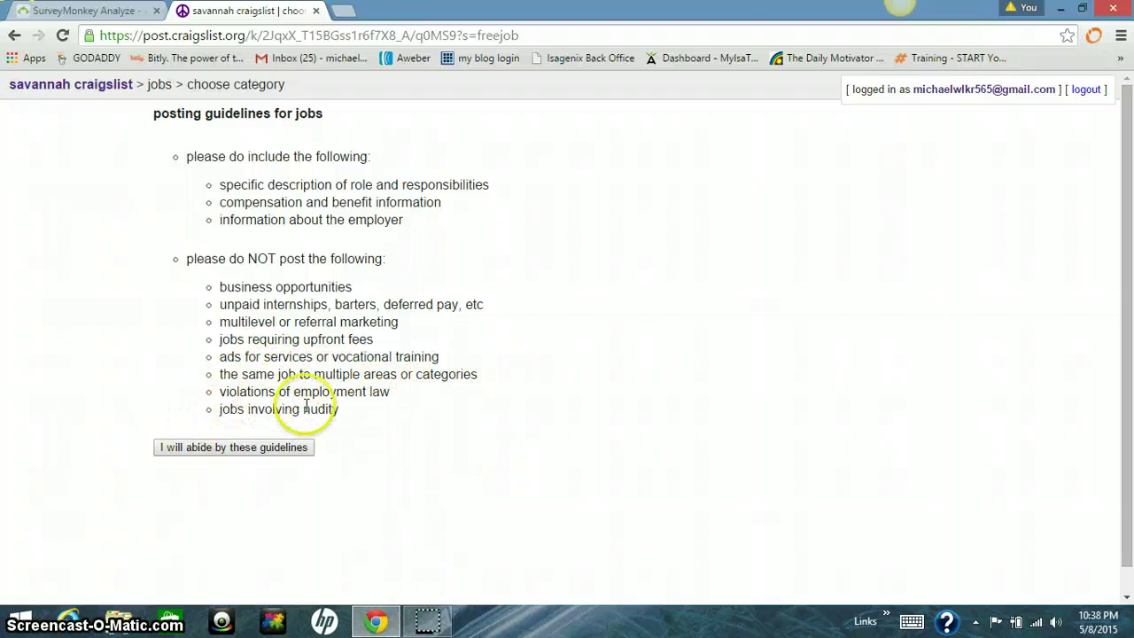
{"action": "left_click", "coordinate": [264, 450]}
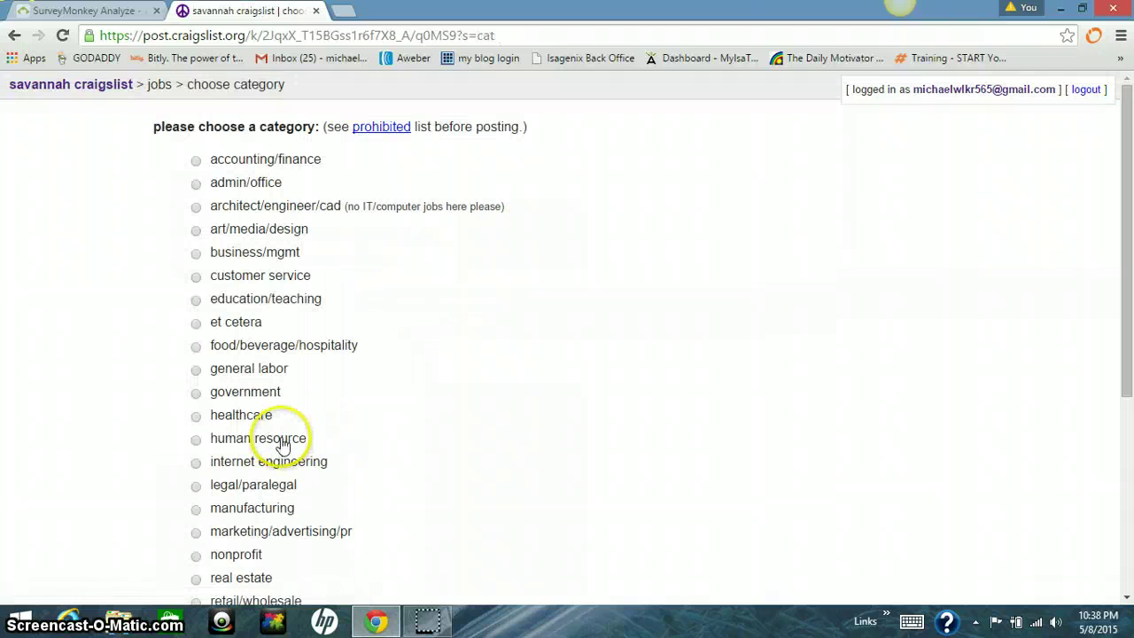
{"action": "scroll", "coordinate": [256, 390], "scroll_direction": "down", "scroll_amount": 3}
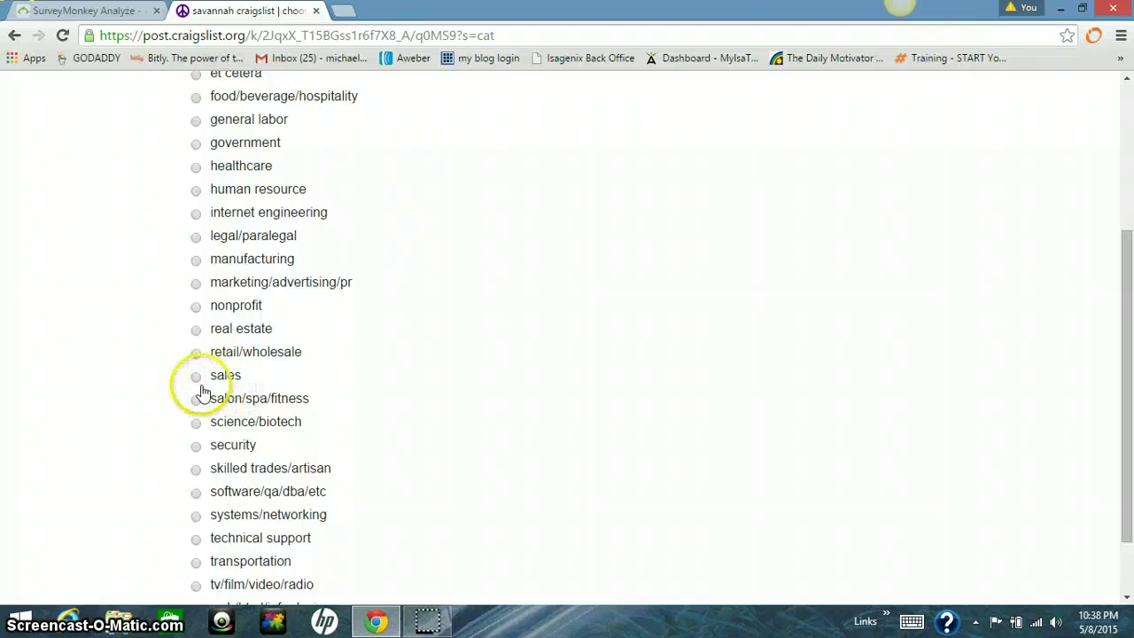
Pick the sales category, title the ad 'Travel Agents Needed' and set location to savannah
{"action": "left_click", "coordinate": [195, 378]}
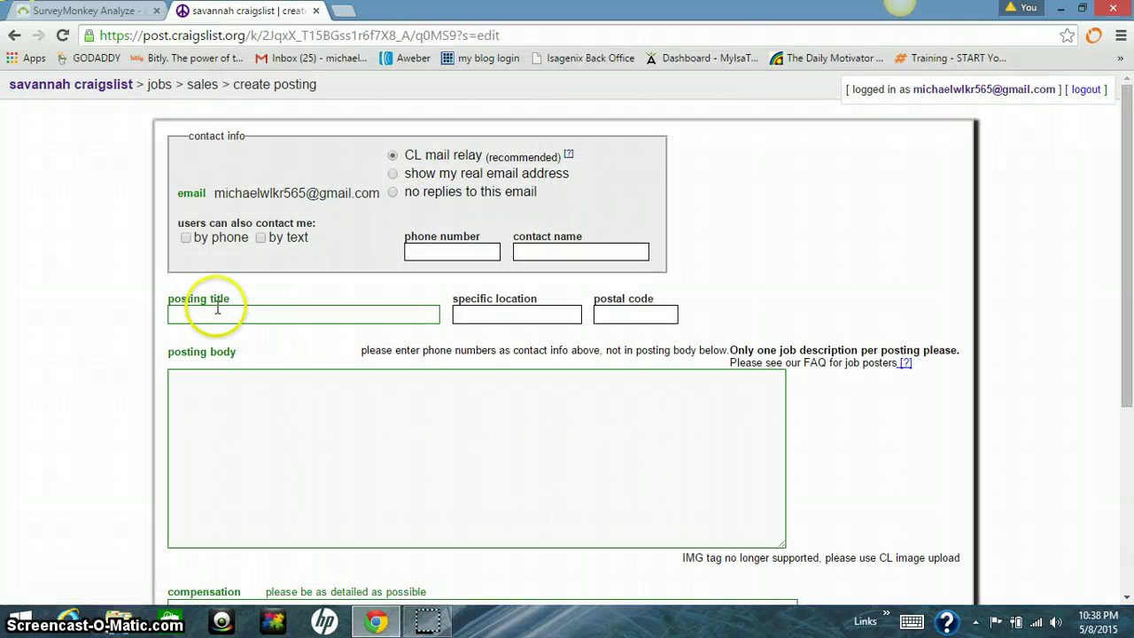
{"action": "left_click", "coordinate": [218, 313]}
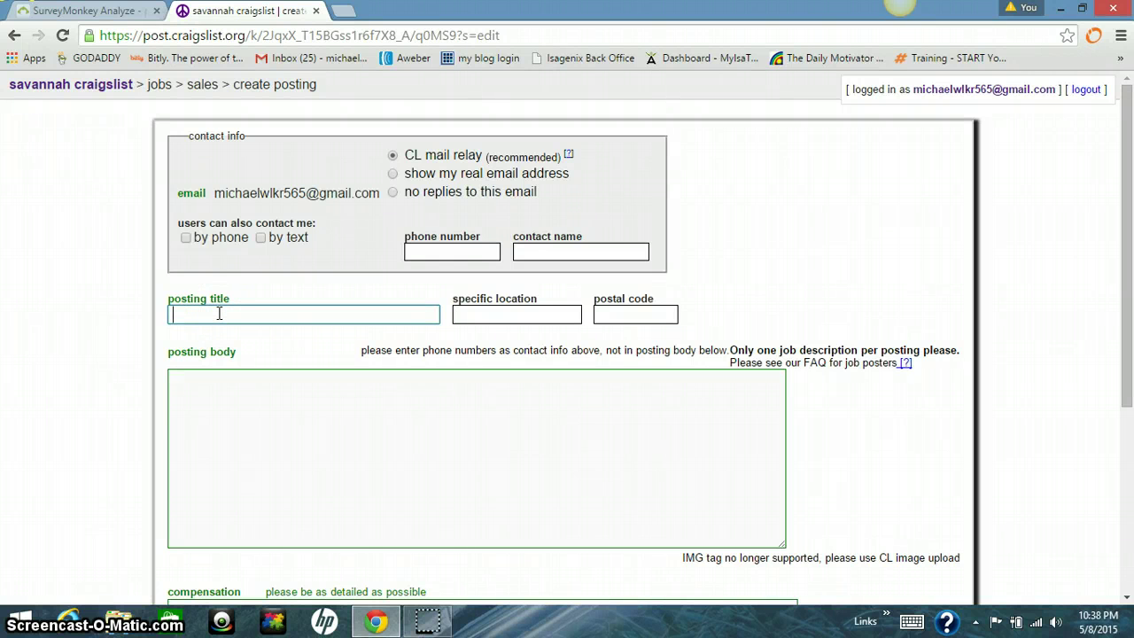
{"action": "type", "text": "tr"}
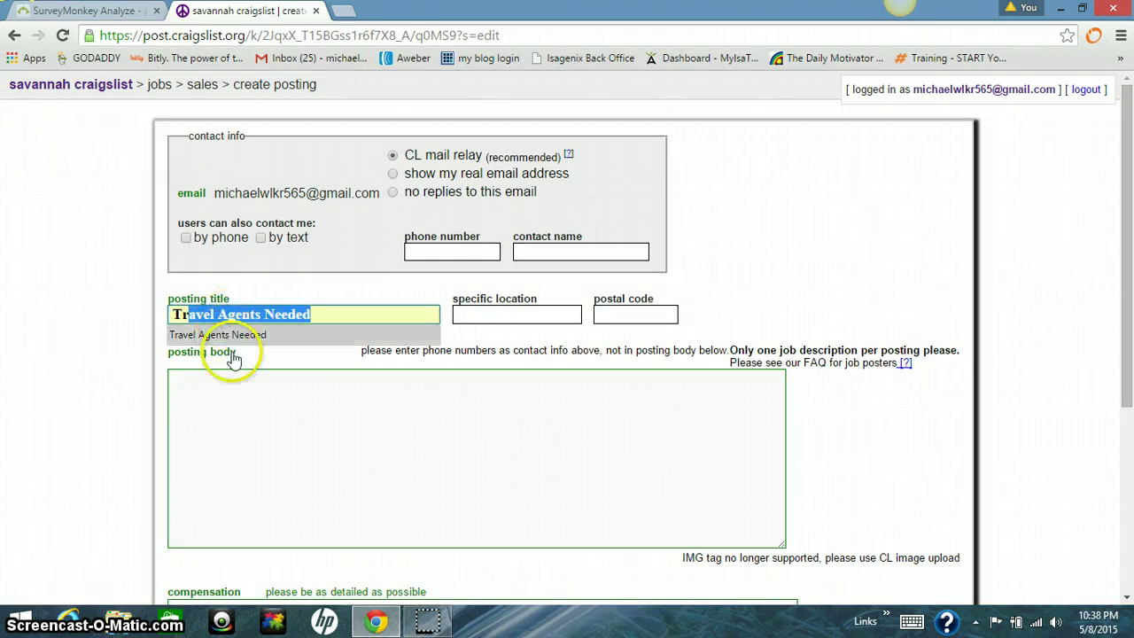
{"action": "left_click", "coordinate": [246, 336]}
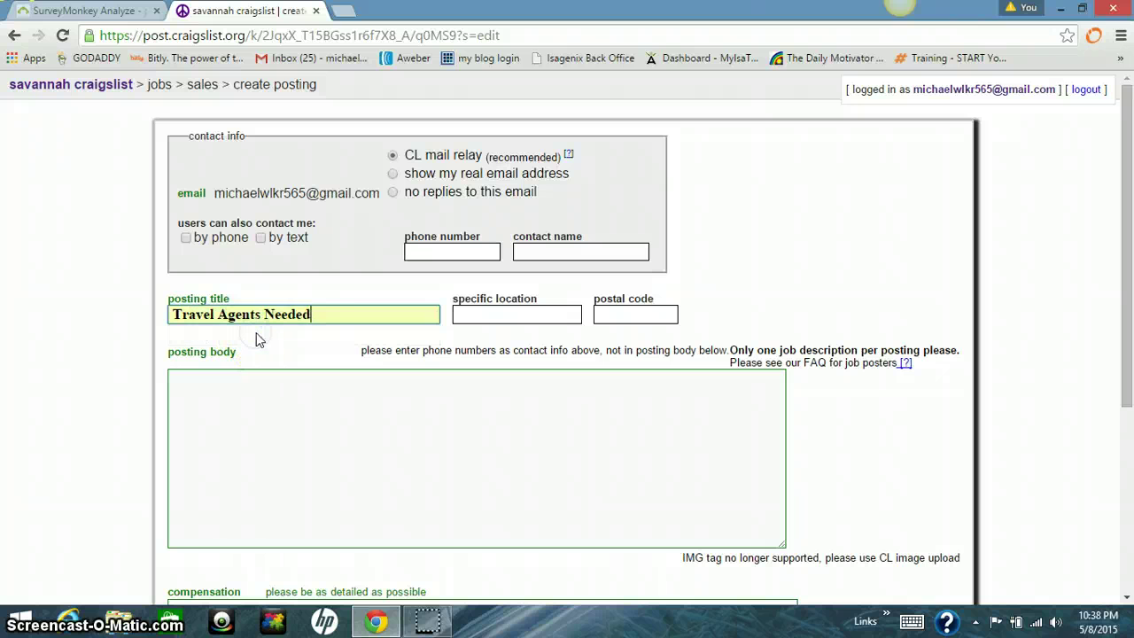
{"action": "left_click", "coordinate": [530, 314]}
{"action": "type", "text": "s"}
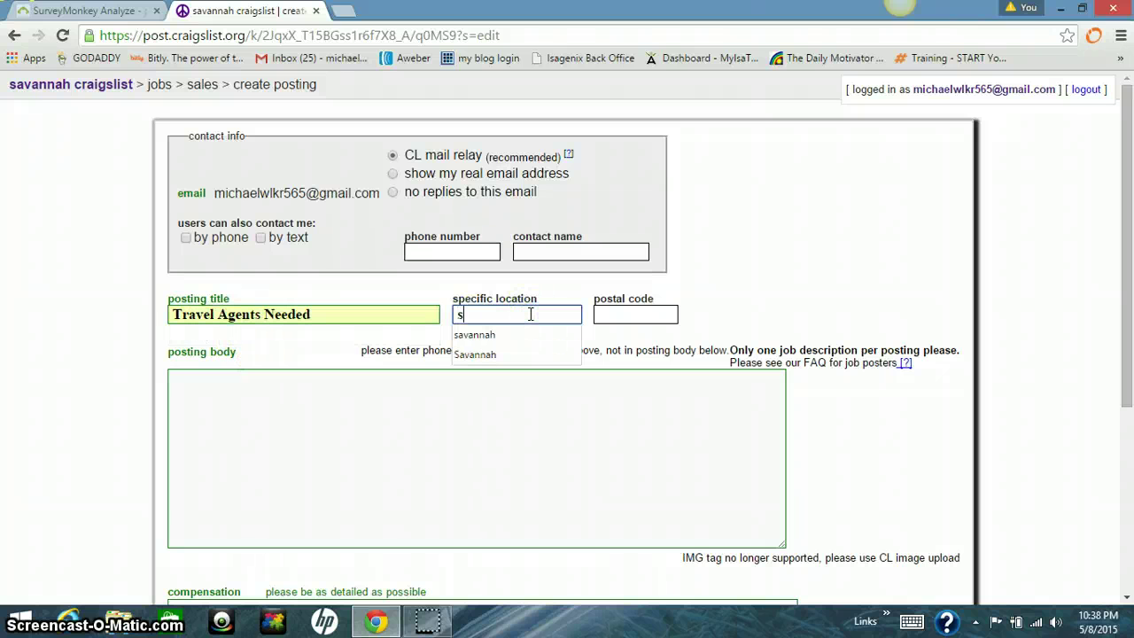
{"action": "type", "text": "ava"}
{"action": "left_click", "coordinate": [499, 335]}
Write the posting body description
{"action": "left_click", "coordinate": [362, 415]}
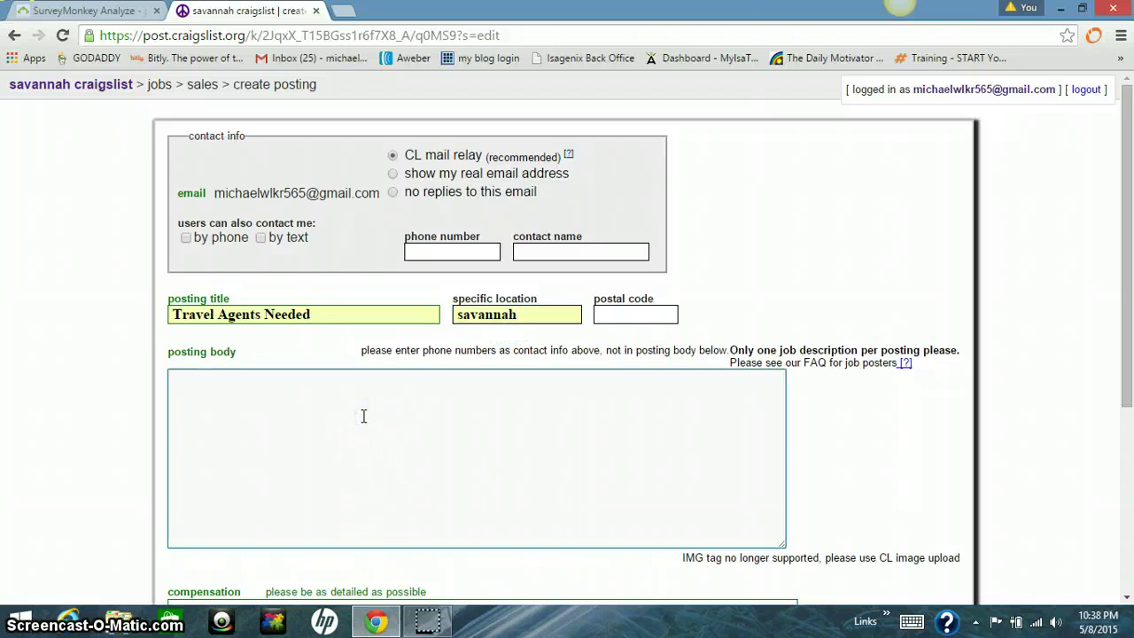
{"action": "type", "text": "as text"}
{"action": "scroll", "coordinate": [538, 440], "scroll_direction": "down", "scroll_amount": 2}
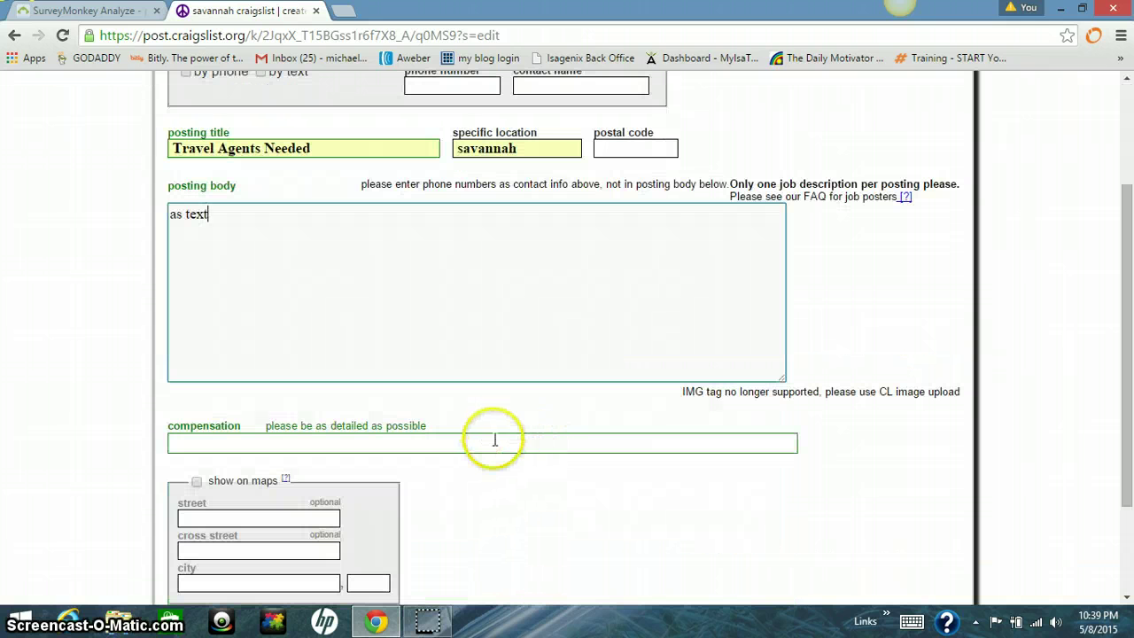
Set compensation to 'Up to 6 Figures and more' and tick telecommuting ok and part-time
{"action": "left_click", "coordinate": [488, 443]}
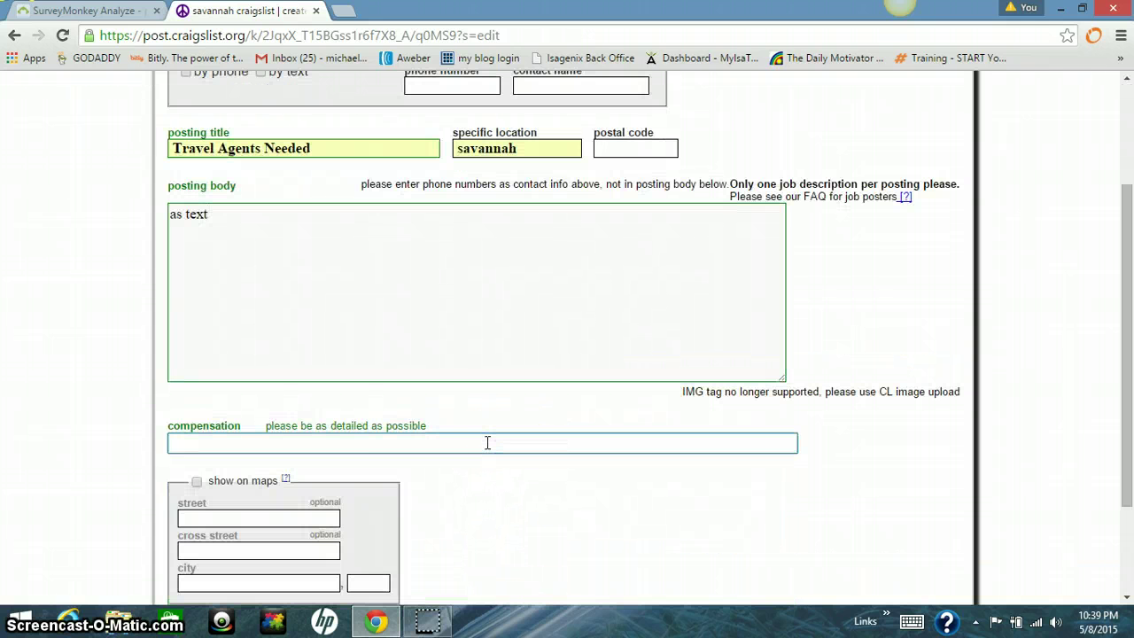
{"action": "type", "text": "Up to 6 Figures and more"}
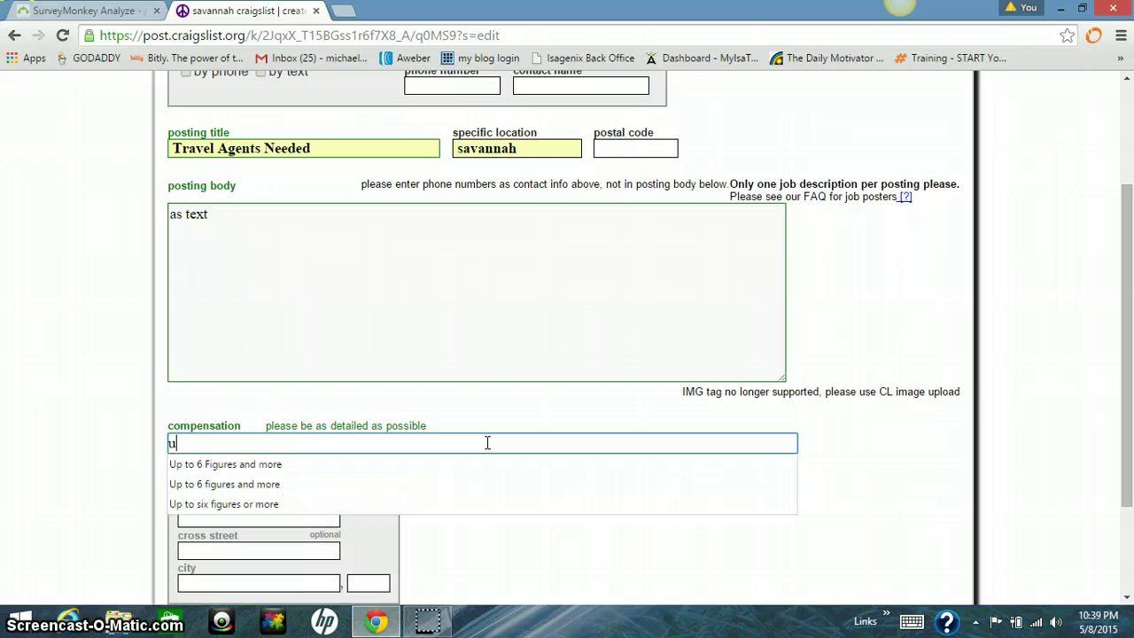
{"action": "left_click", "coordinate": [261, 464]}
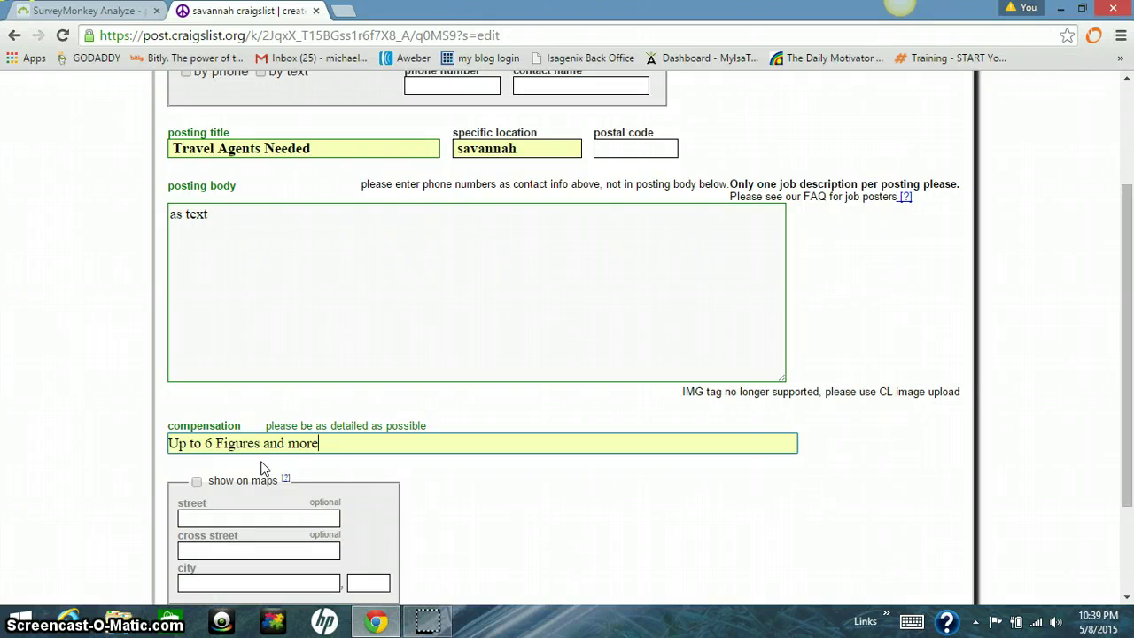
{"action": "scroll", "coordinate": [265, 479], "scroll_direction": "down", "scroll_amount": 3}
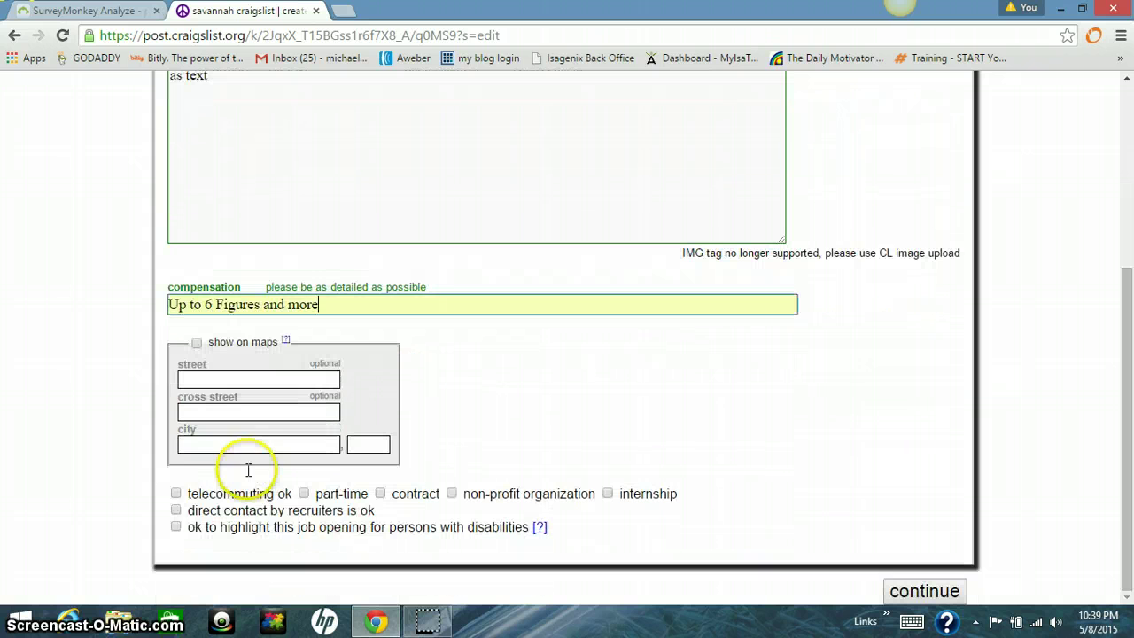
{"action": "left_click", "coordinate": [176, 494]}
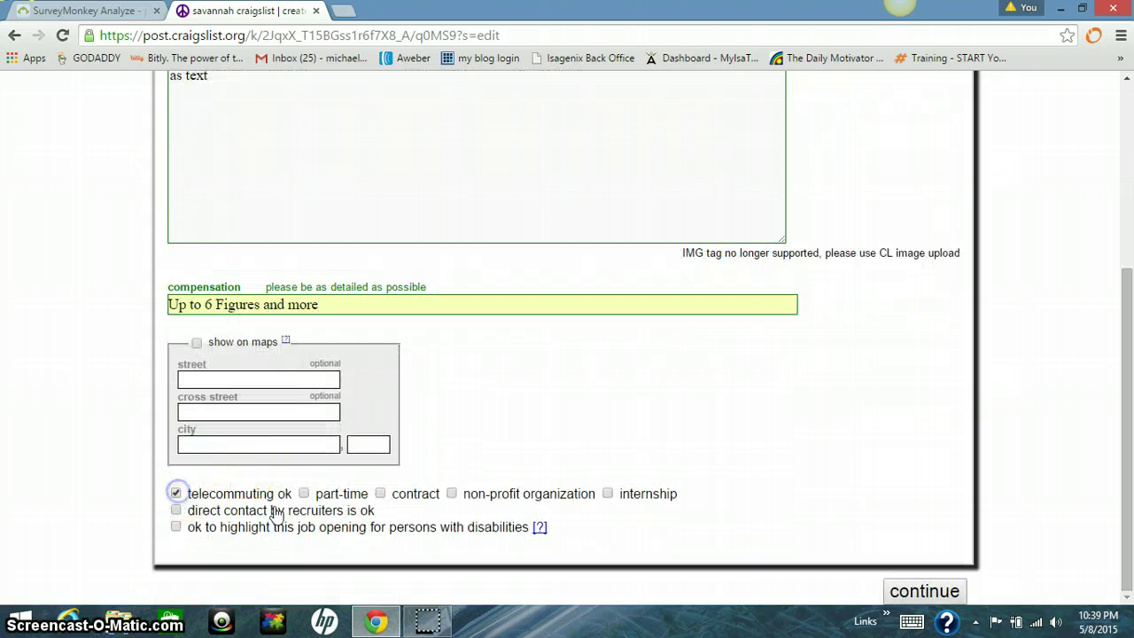
{"action": "left_click", "coordinate": [304, 494]}
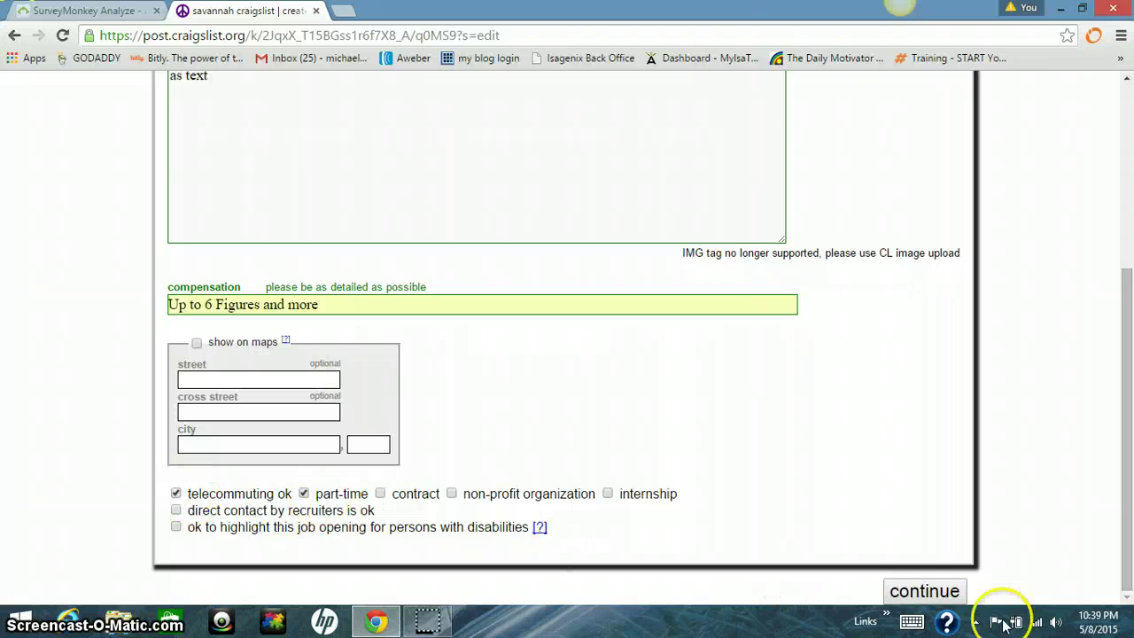
Submit the form, skip images to preview the draft, then return to savannah craigslist
{"action": "left_click", "coordinate": [921, 597]}
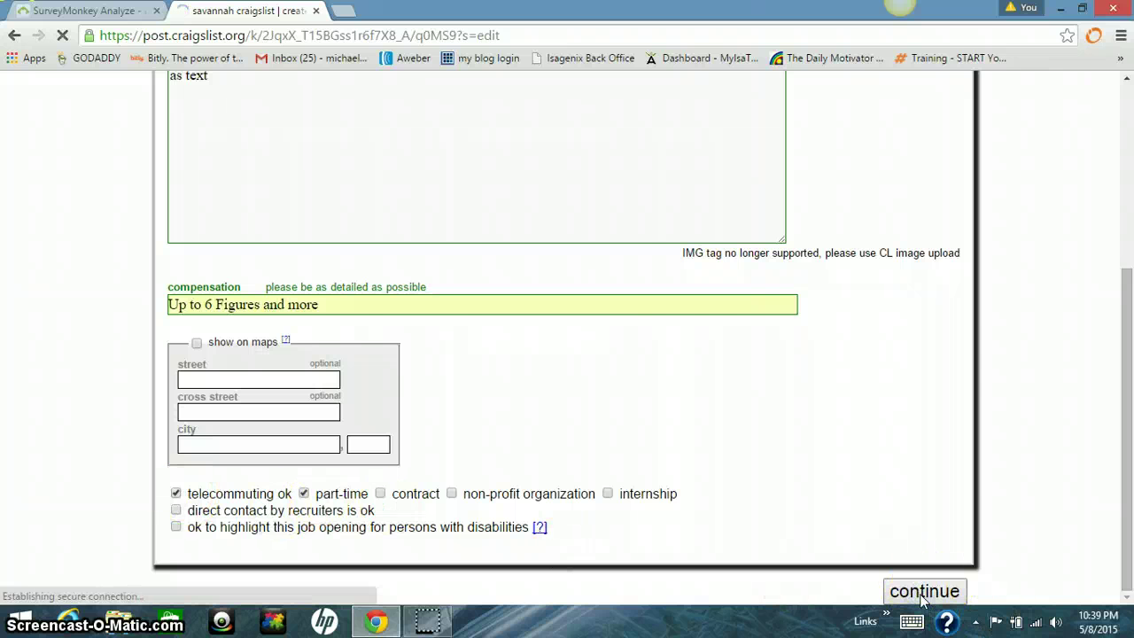
{"action": "left_click", "coordinate": [840, 285]}
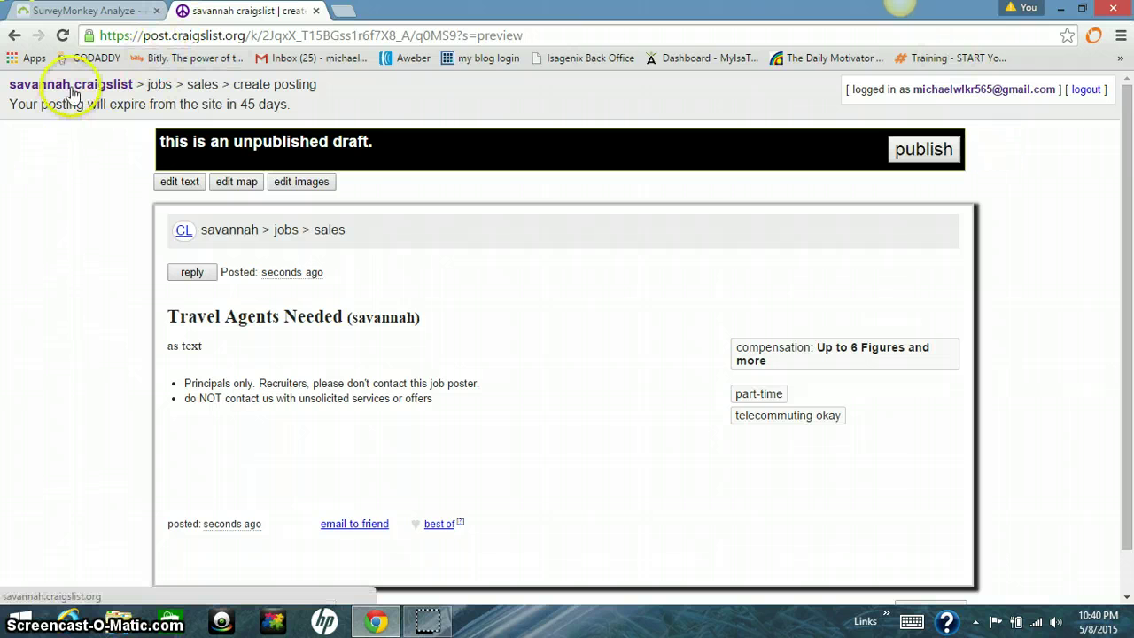
{"action": "left_click", "coordinate": [35, 86]}
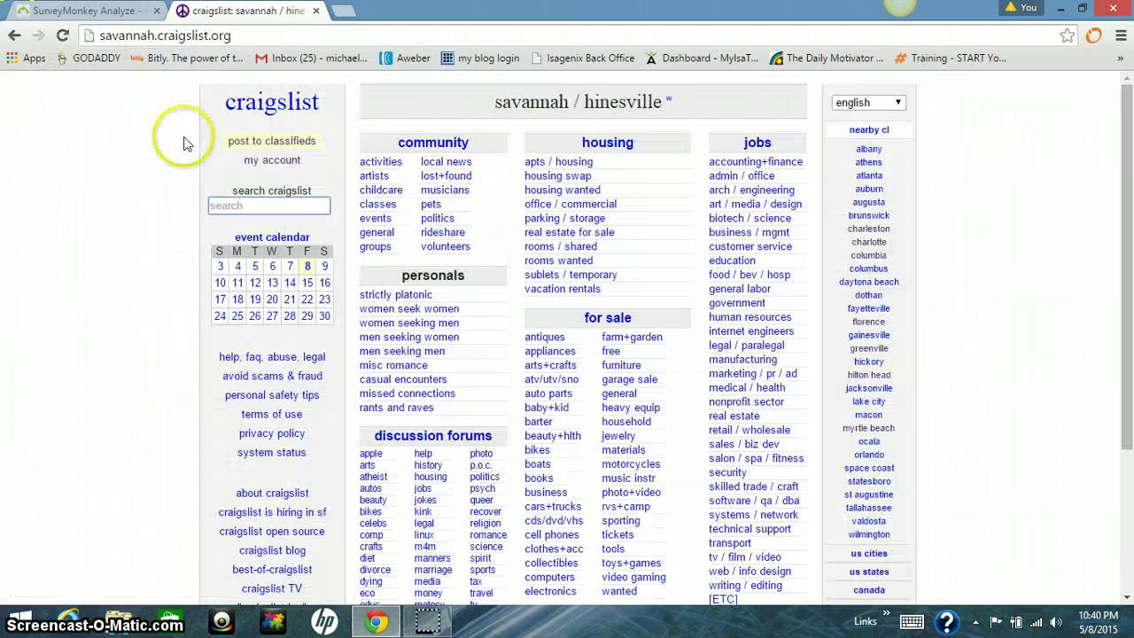
Go to 'my account' from the savannah craigslist home page
{"action": "left_click", "coordinate": [254, 162]}
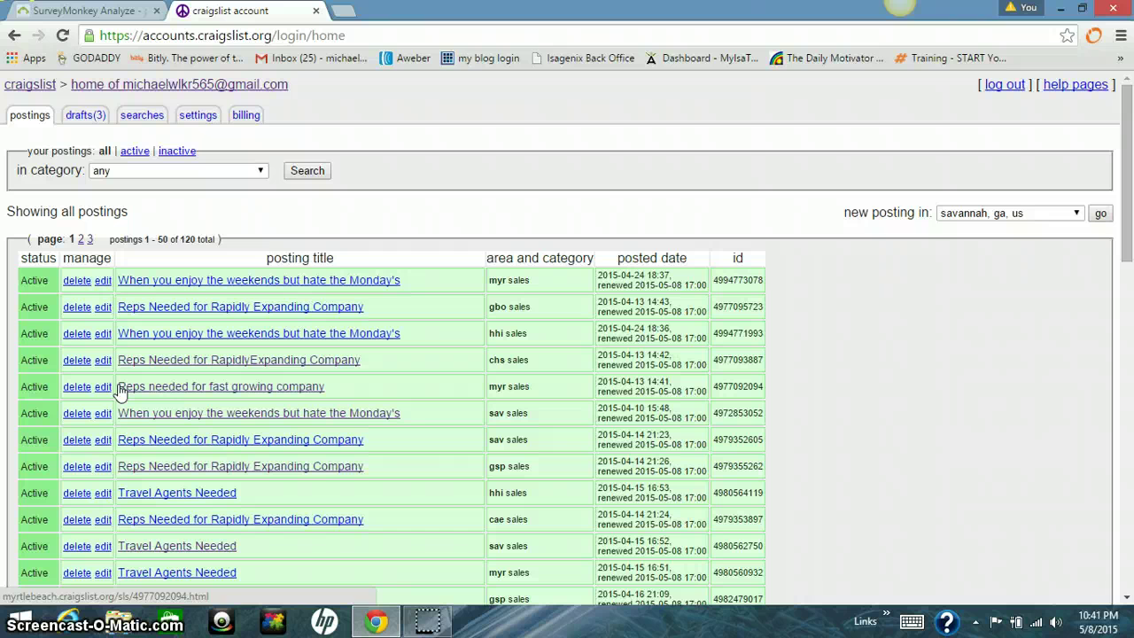
{"action": "left_click", "coordinate": [121, 372]}
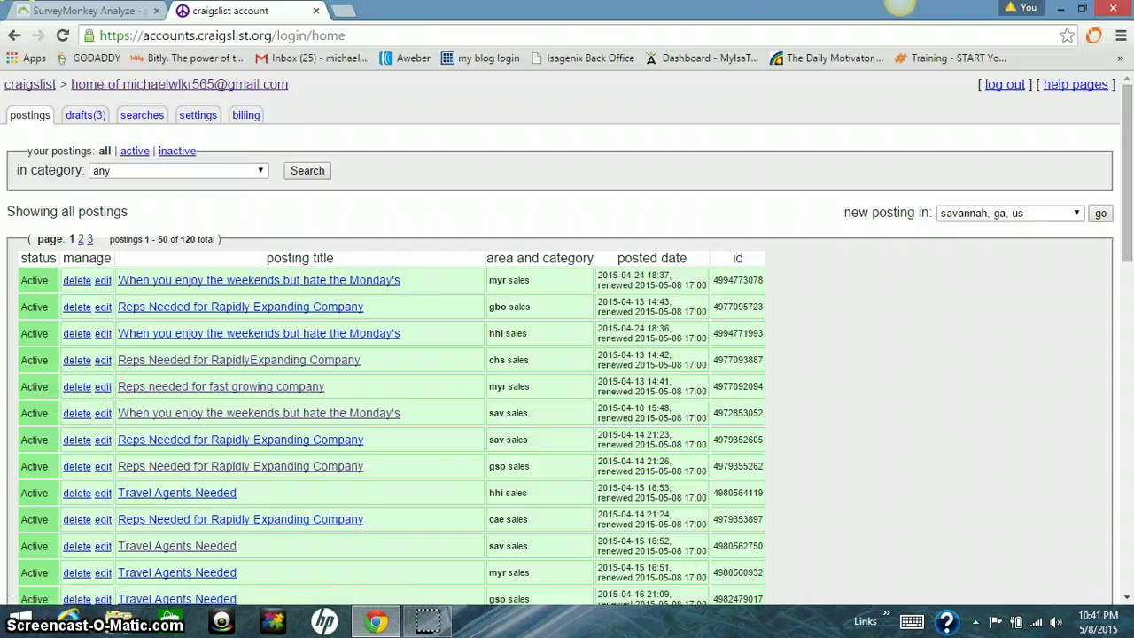
{"action": "scroll", "coordinate": [448, 421], "scroll_direction": "down", "scroll_amount": 1}
{"action": "scroll", "coordinate": [448, 420], "scroll_direction": "down", "scroll_amount": 2}
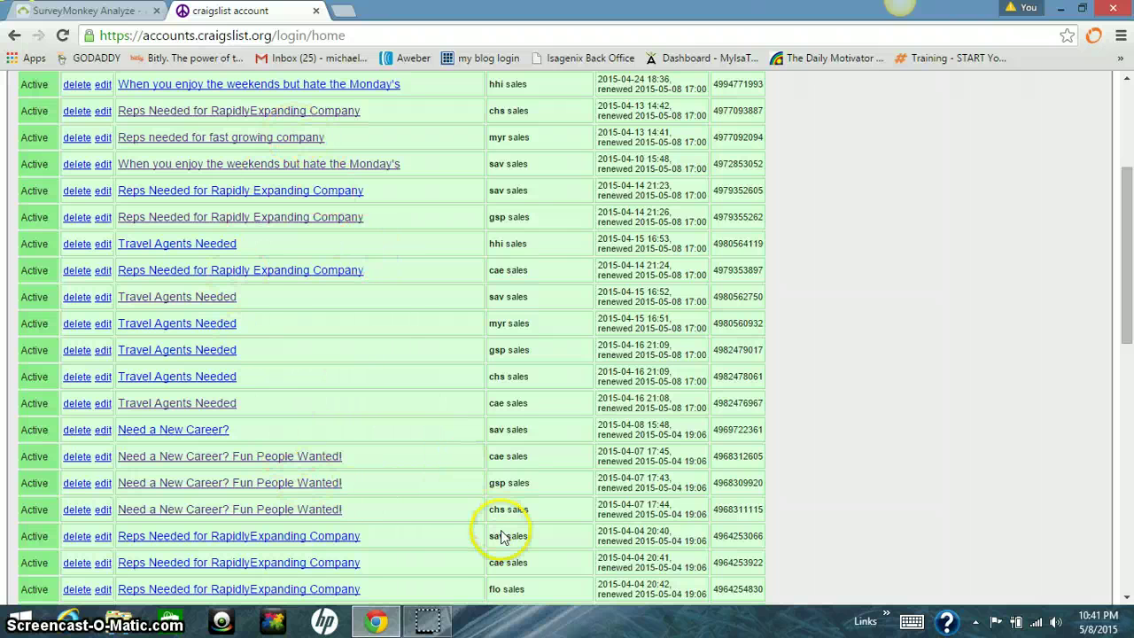
{"action": "scroll", "coordinate": [519, 248], "scroll_direction": "up", "scroll_amount": 3}
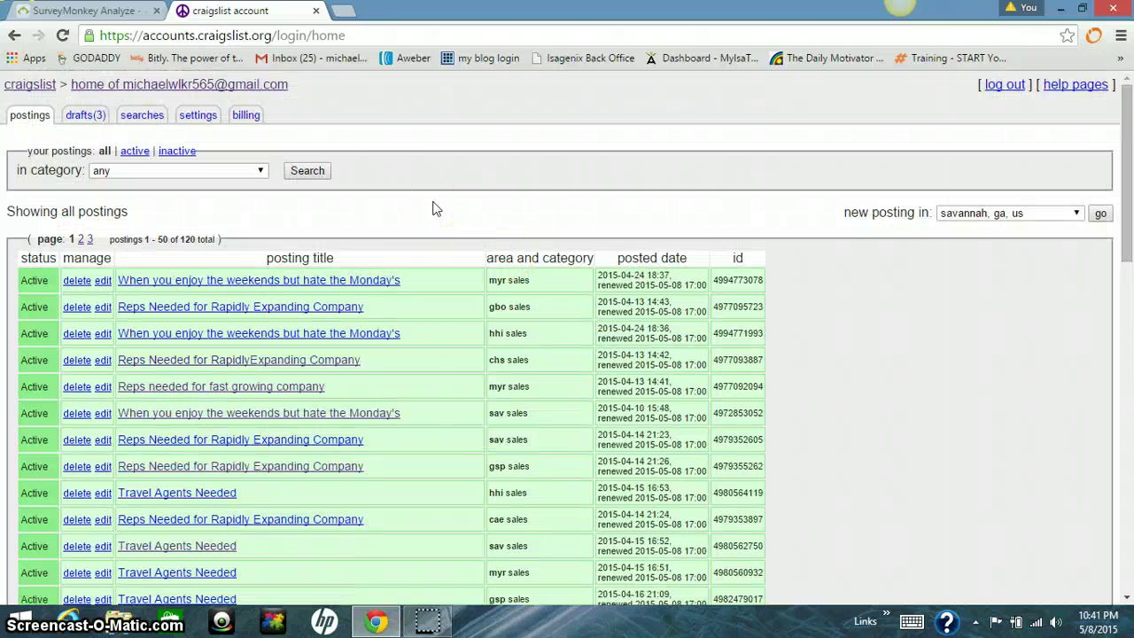
{"action": "scroll", "coordinate": [198, 298], "scroll_direction": "down", "scroll_amount": 6}
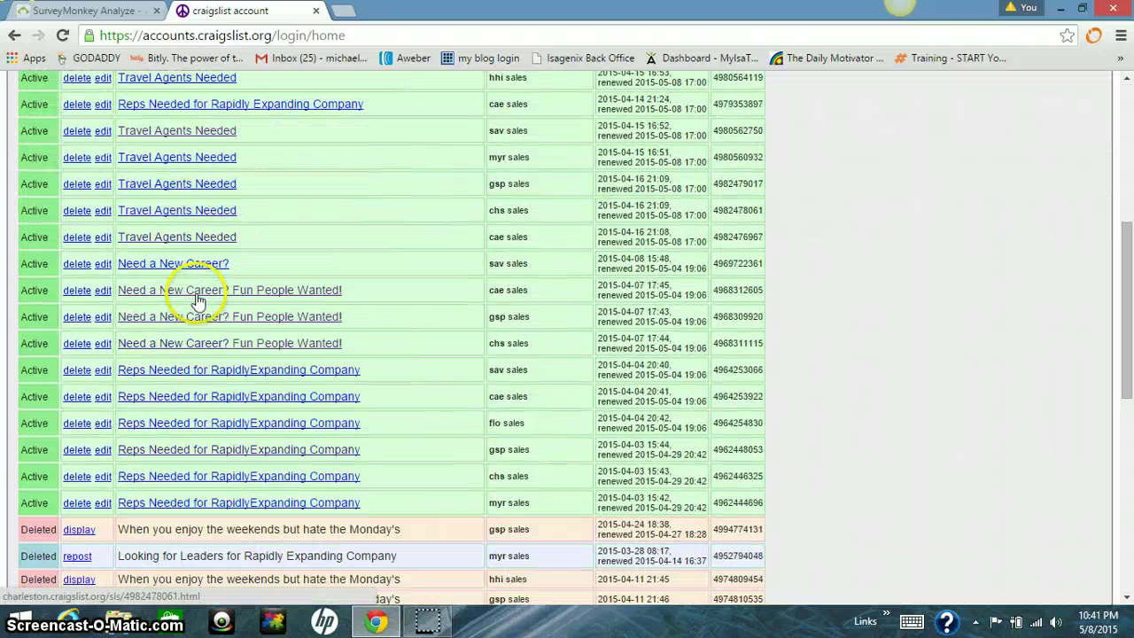
{"action": "scroll", "coordinate": [198, 299], "scroll_direction": "up", "scroll_amount": 6}
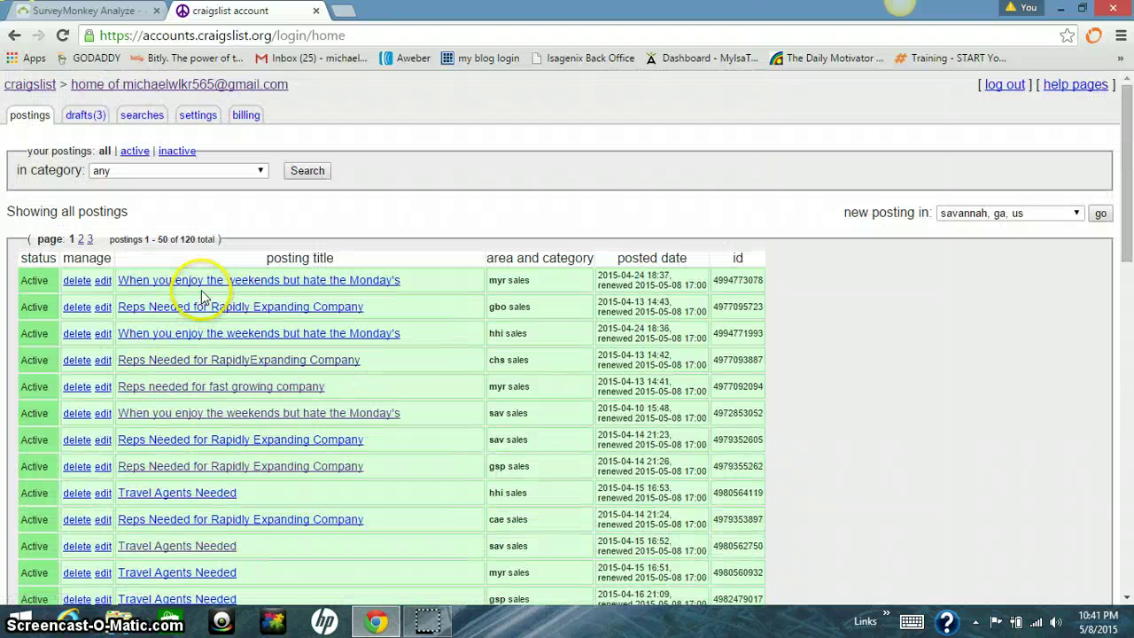
{"action": "scroll", "coordinate": [203, 292], "scroll_direction": "down", "scroll_amount": 1}
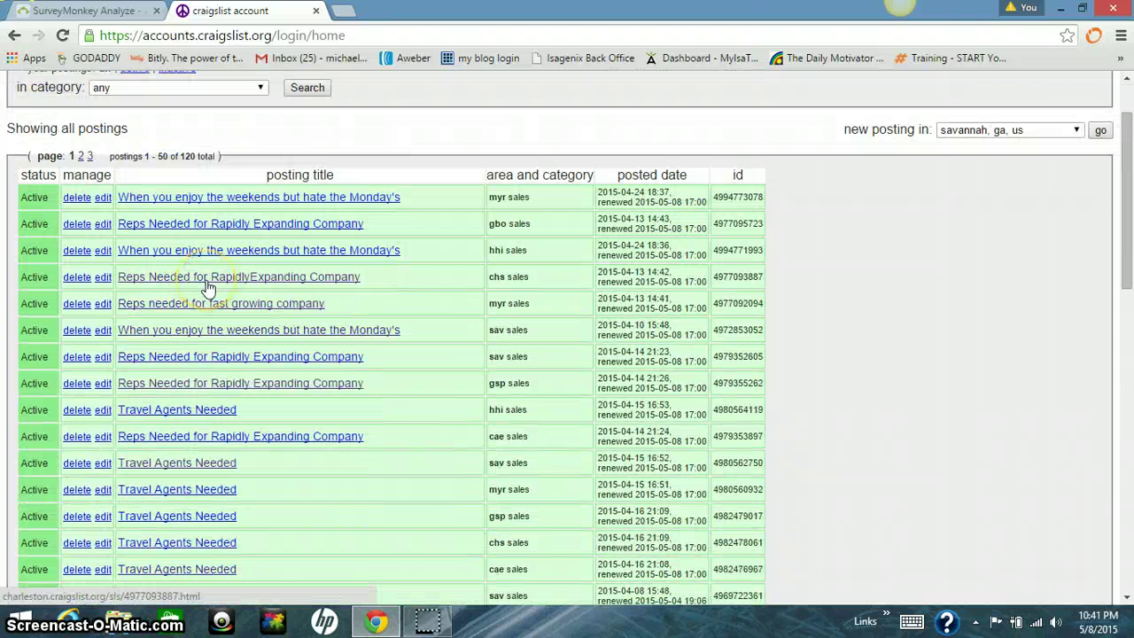